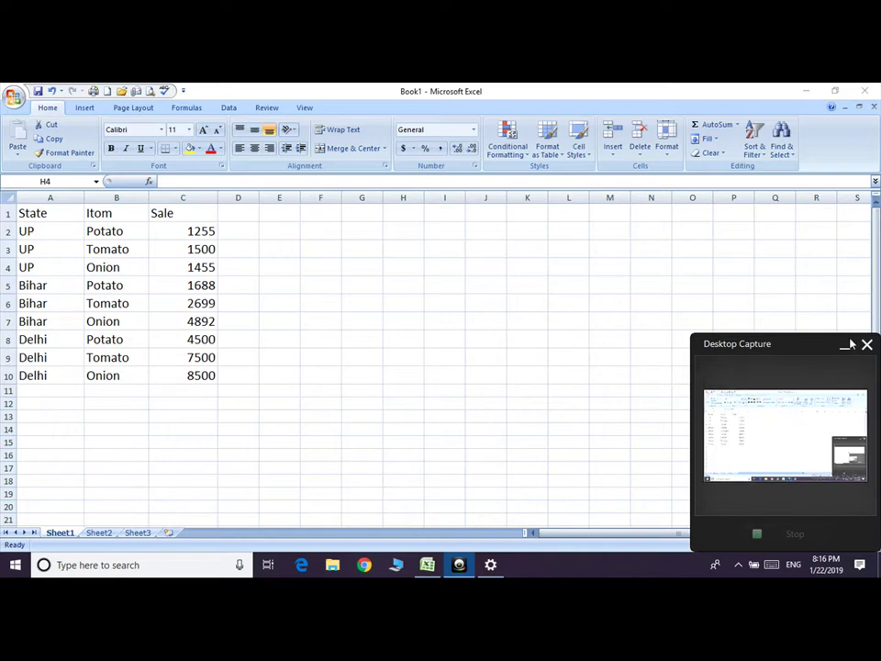
Minimize the capture window and show the Insert ribbon commands.
click(844, 349)
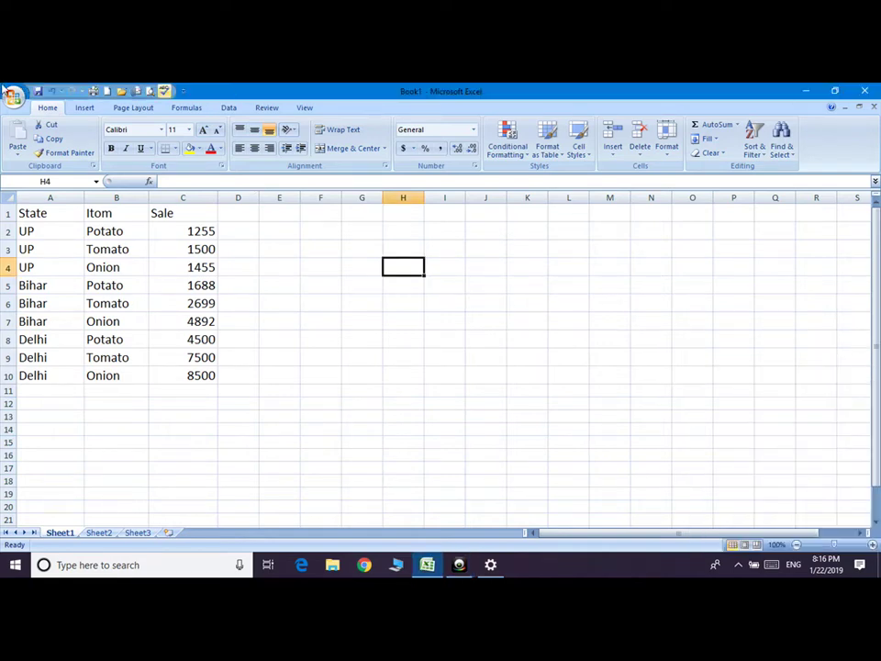
click(85, 108)
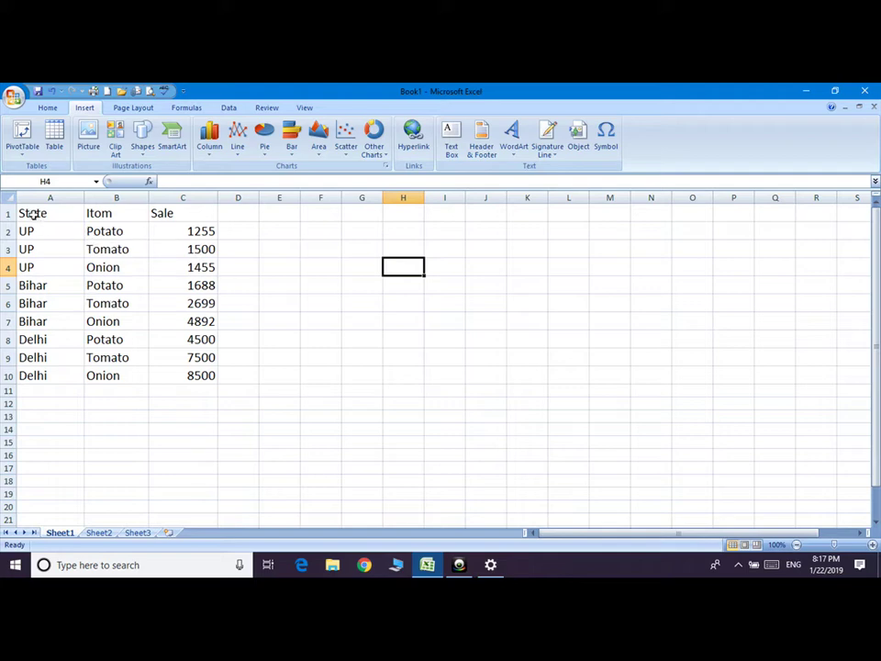
Create an empty pivot table from the A1:C10 sales data on the same sheet at cell I4.
drag(27, 211, 181, 377)
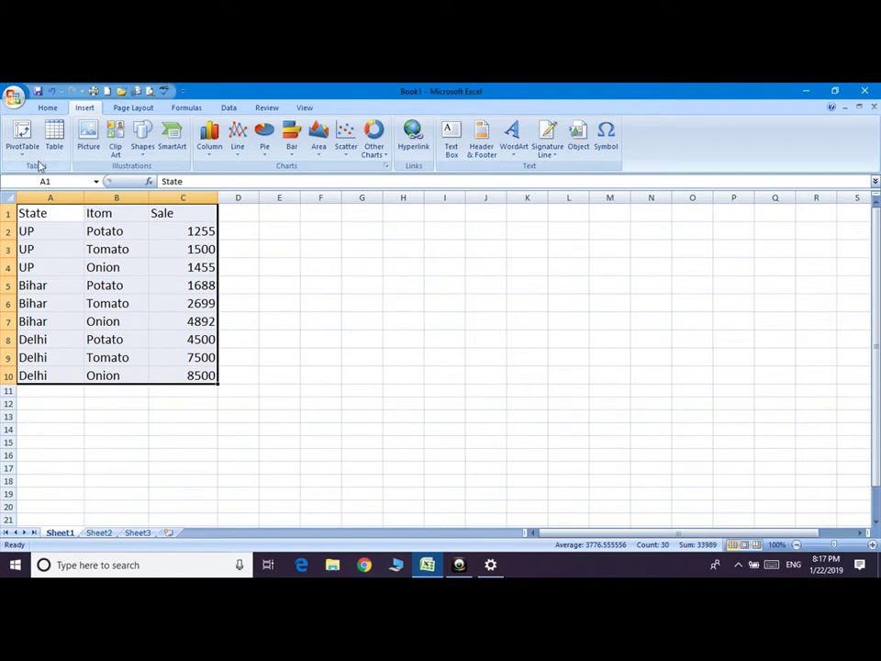
click(23, 135)
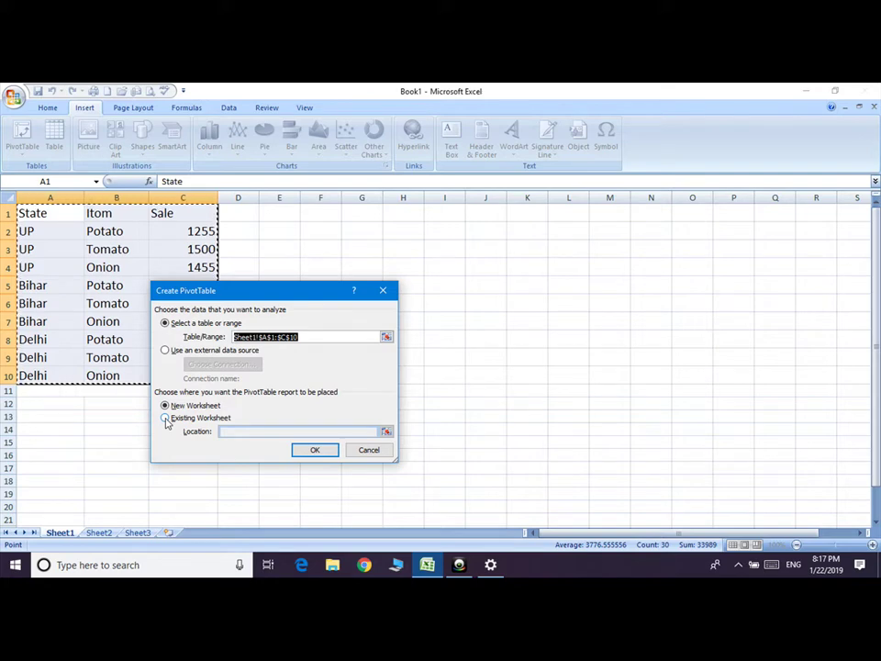
click(165, 419)
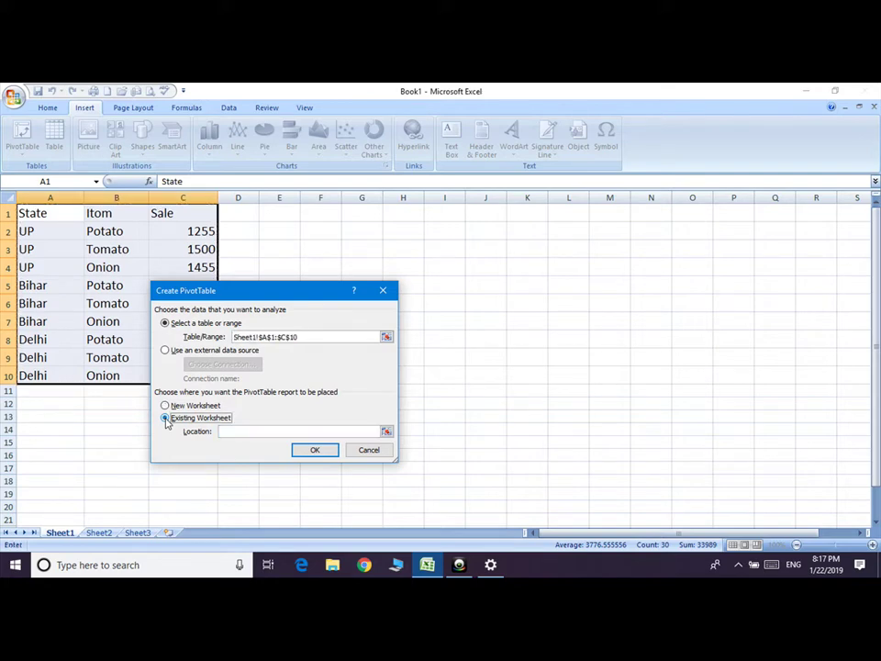
click(316, 449)
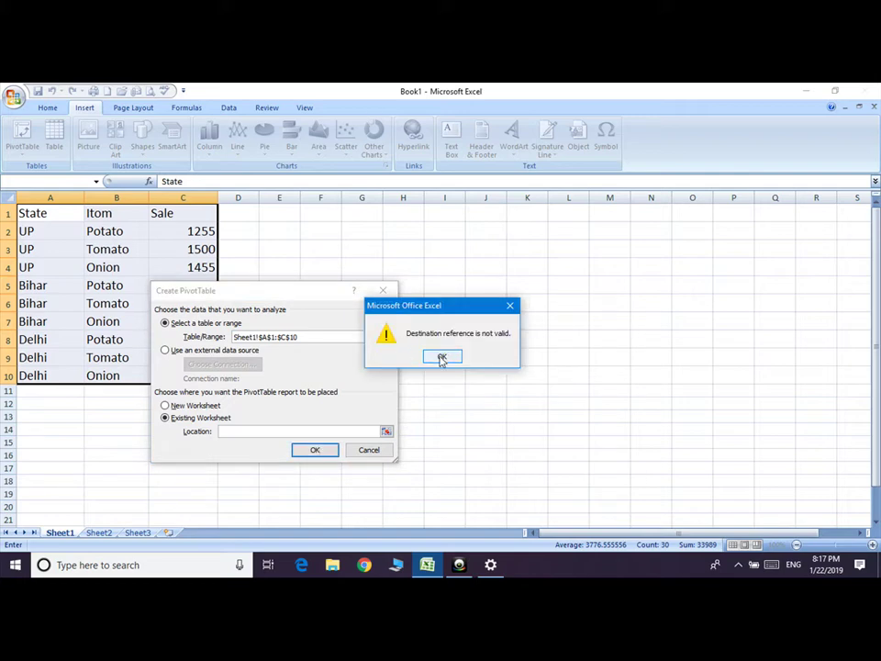
click(443, 357)
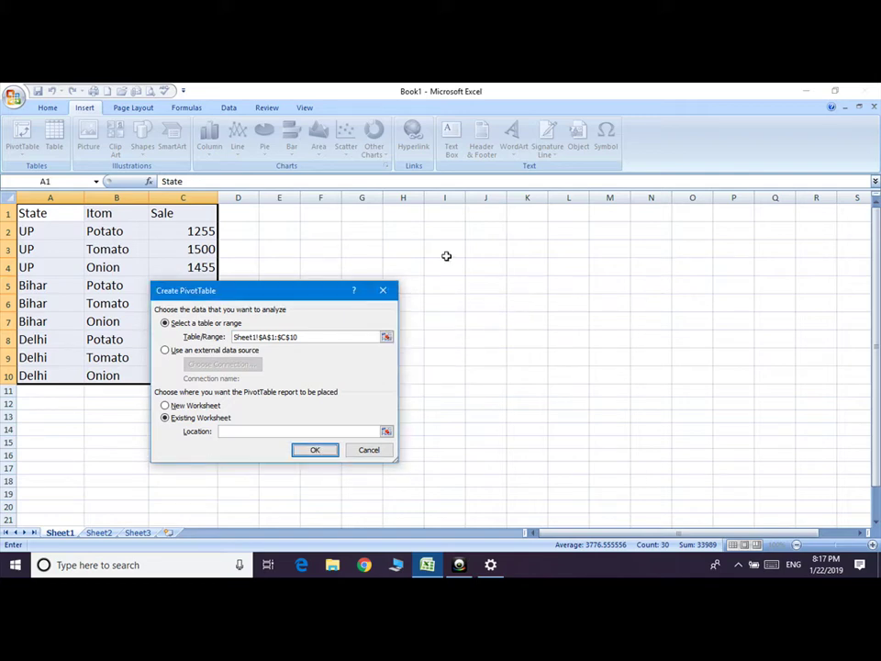
click(449, 265)
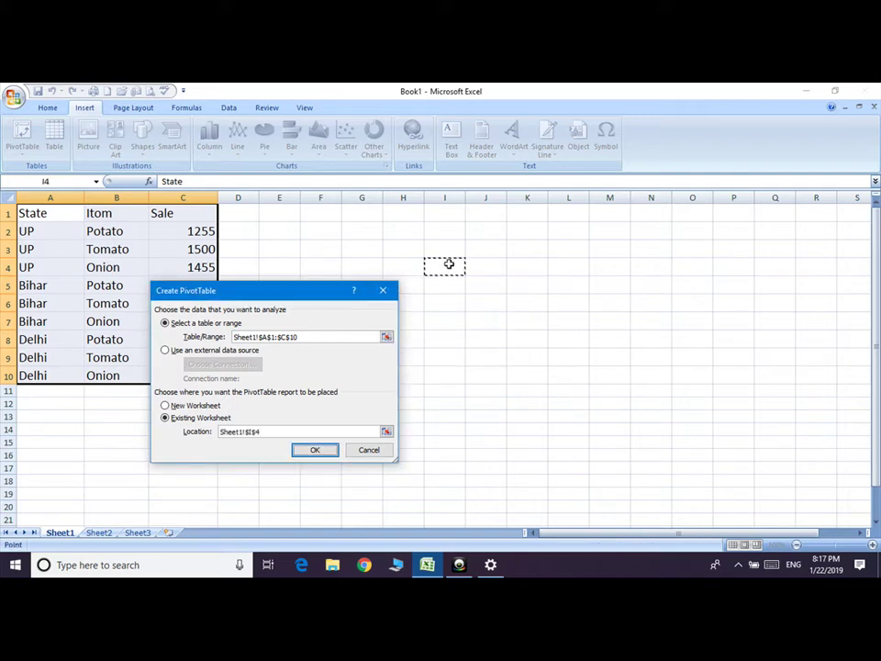
click(322, 450)
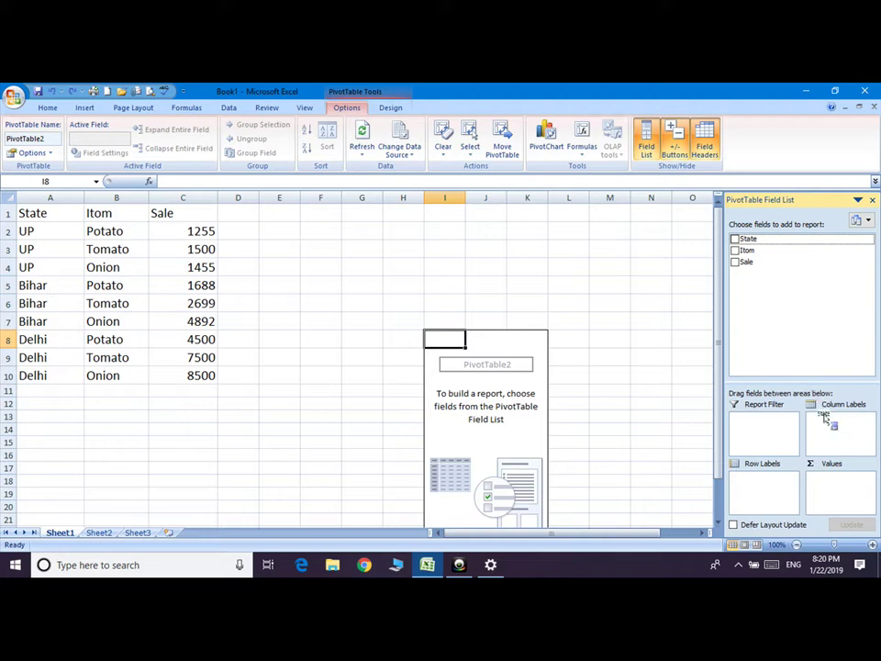
Place State in Column Labels, Itom in Row Labels and Sale in Values, totalling 33989.
drag(747, 240, 833, 428)
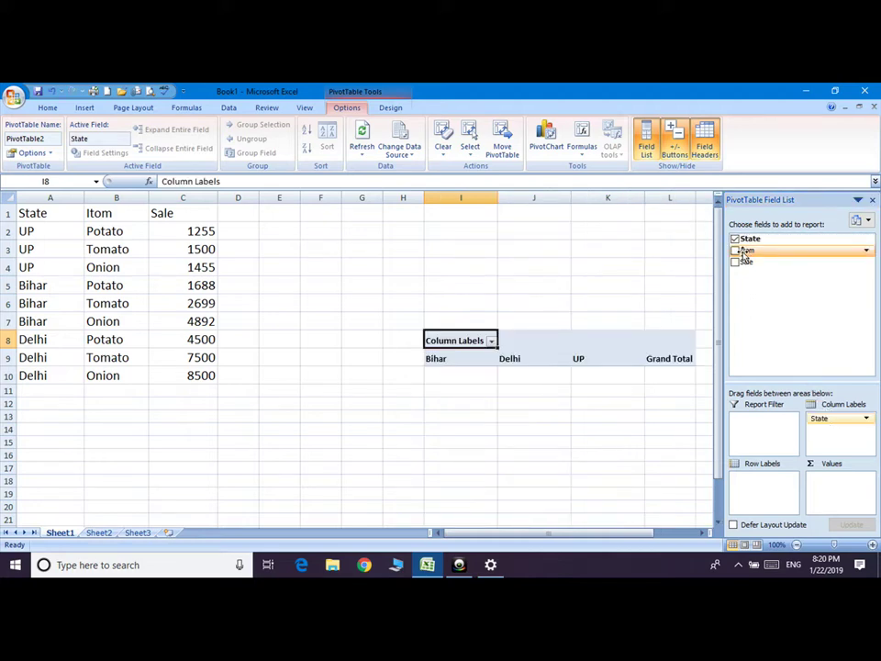
drag(745, 251, 766, 492)
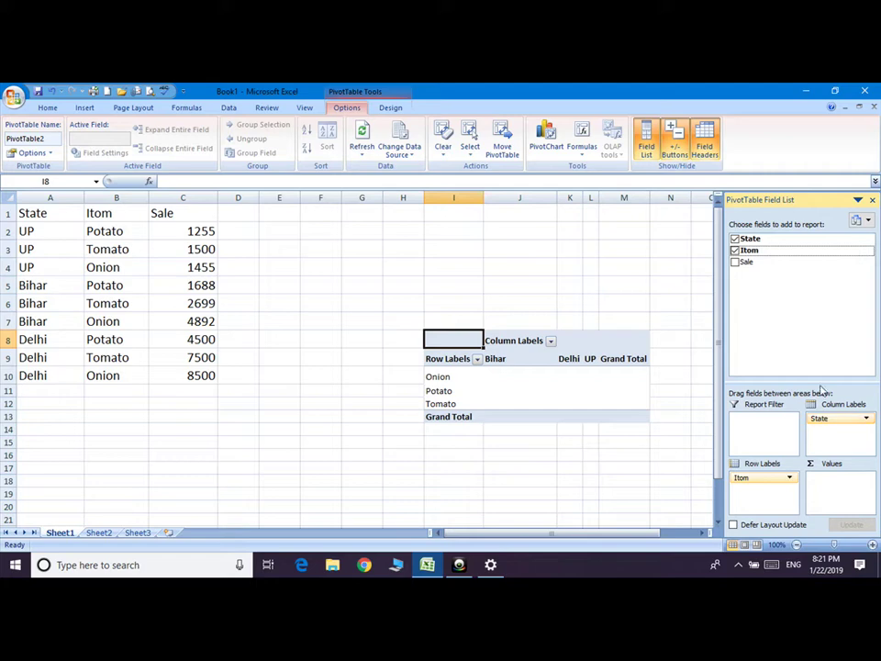
mouse_move(799, 263)
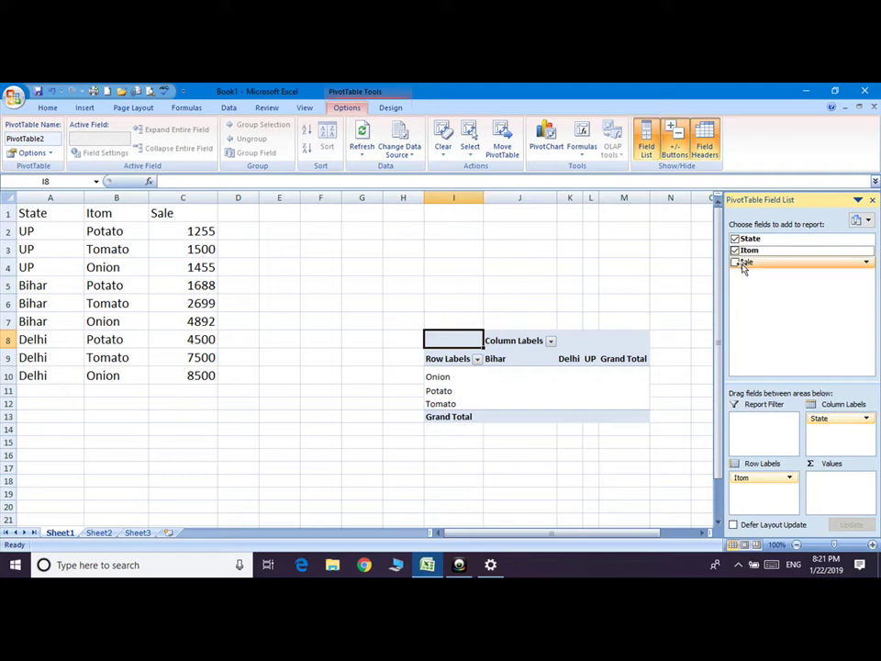
drag(744, 267, 840, 487)
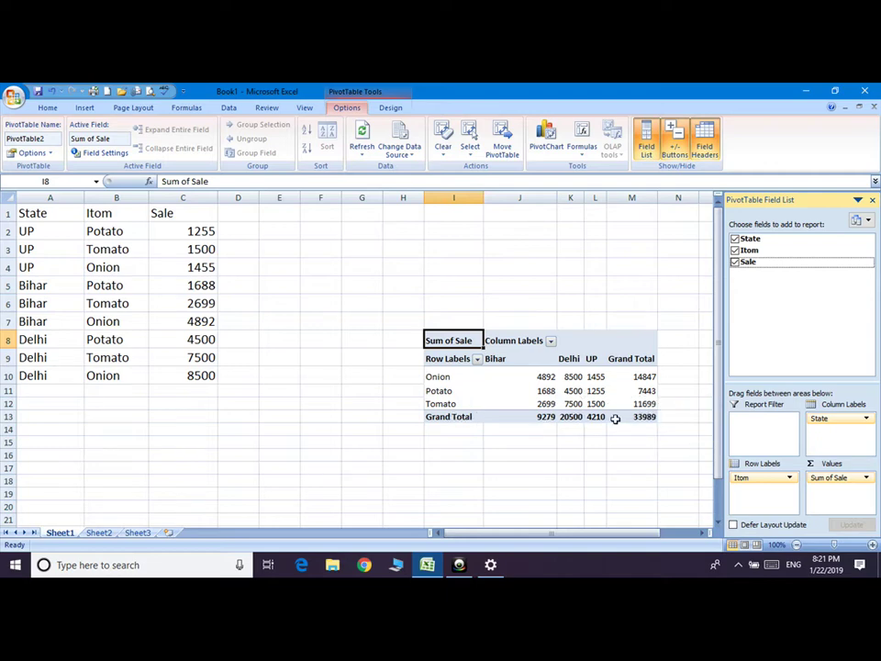
click(477, 360)
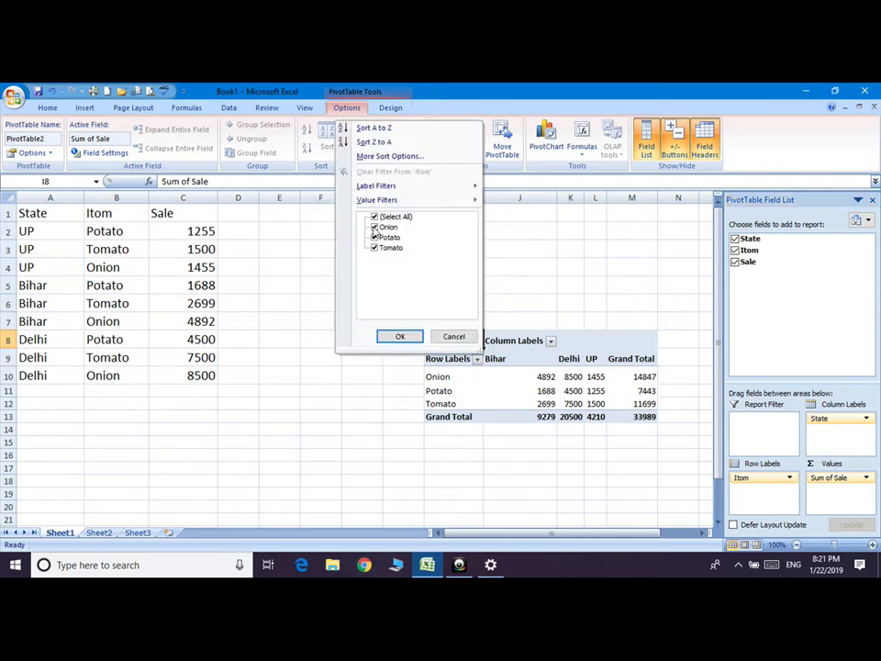
click(374, 230)
click(375, 238)
click(400, 337)
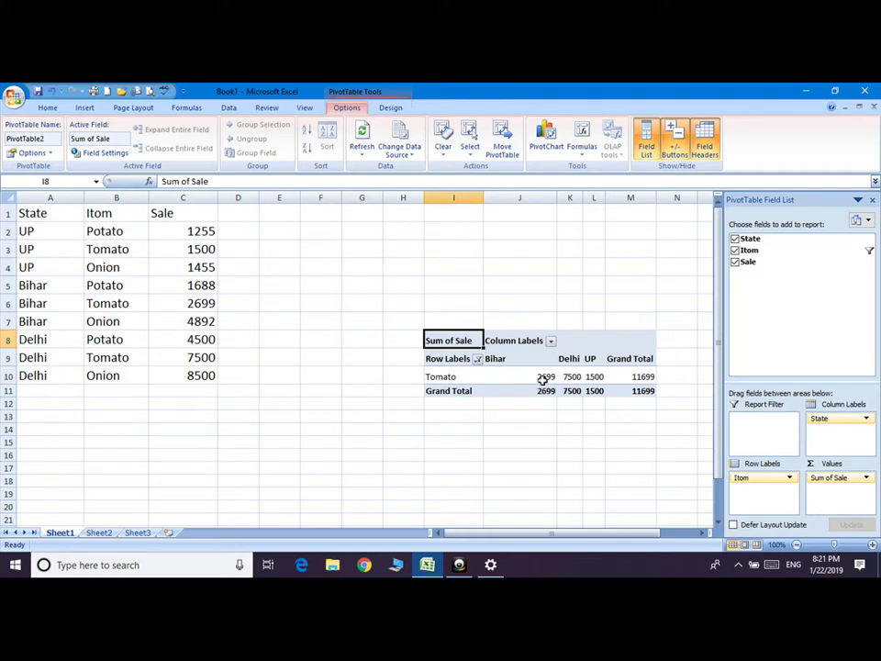
click(478, 359)
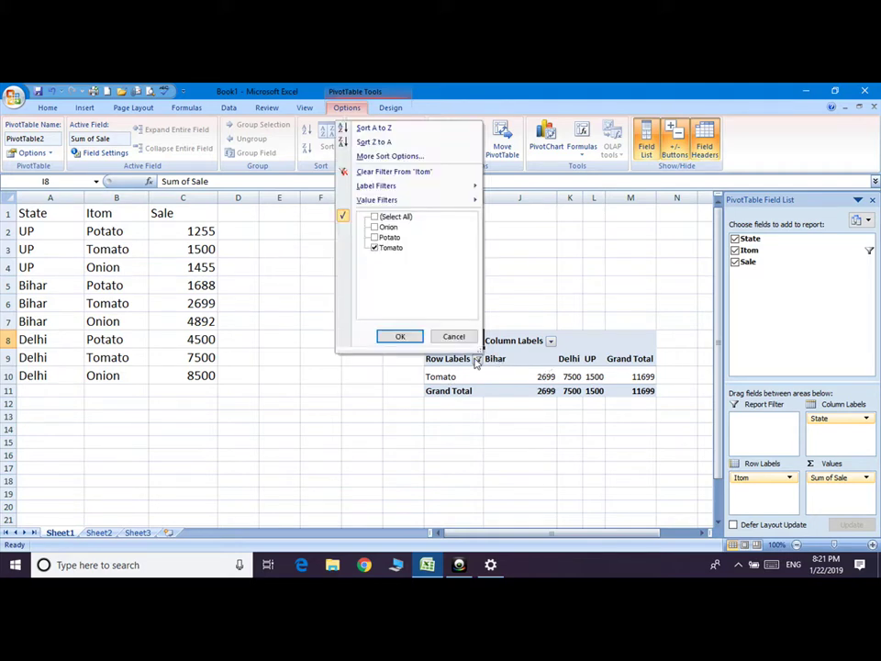
click(376, 217)
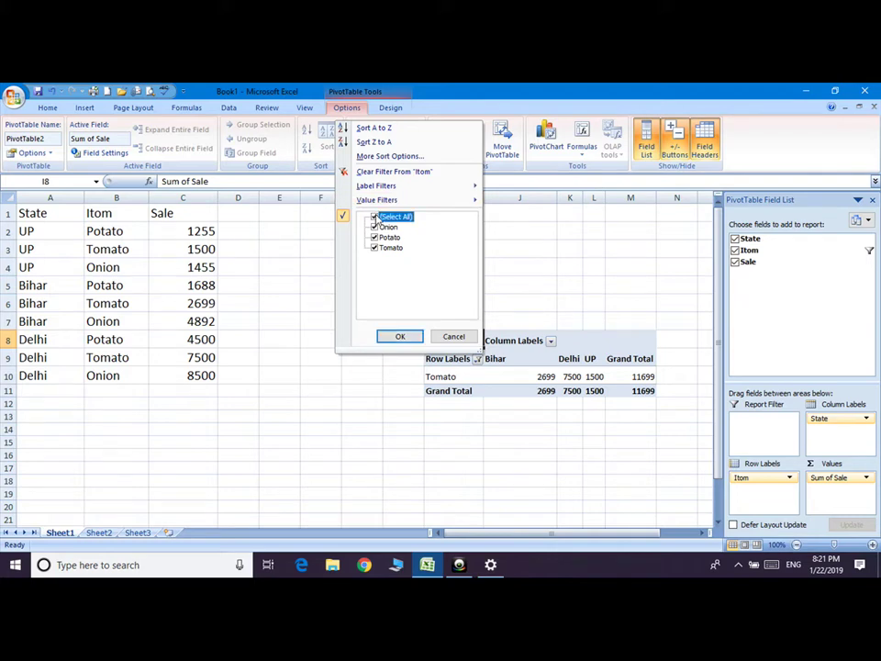
click(401, 337)
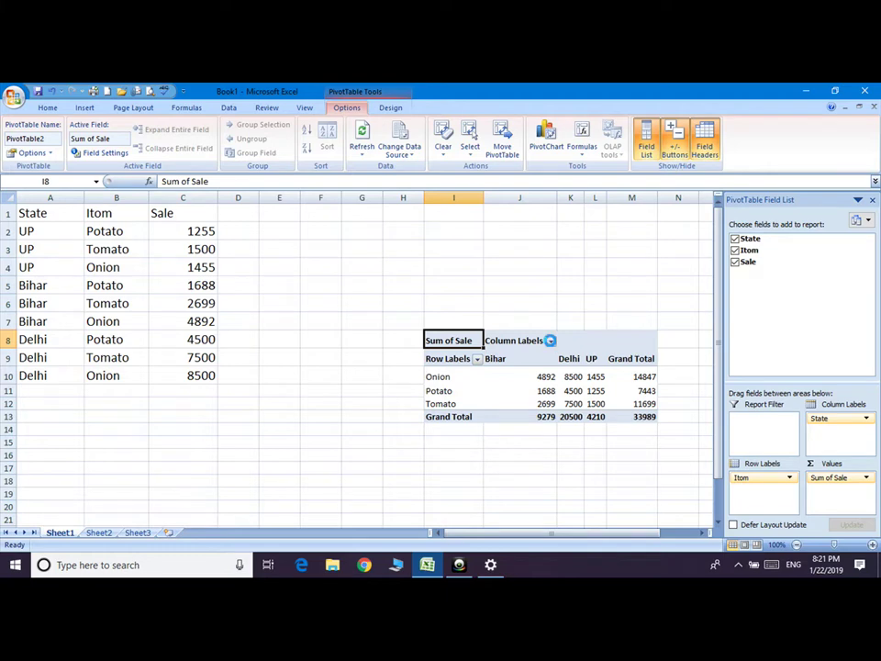
Filter the pivot table's state columns to show only UP.
click(551, 341)
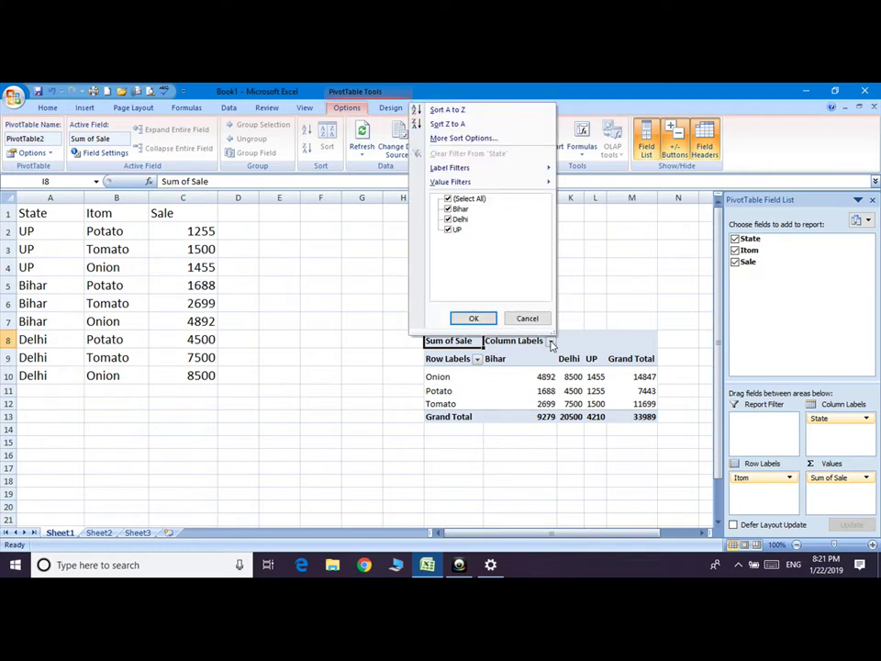
click(448, 220)
click(448, 210)
click(474, 319)
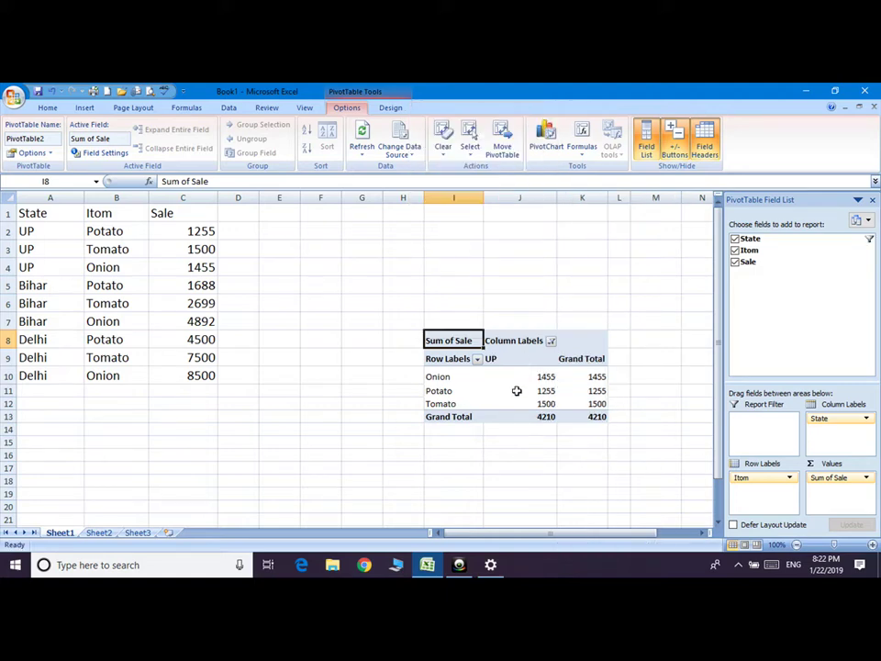
Restore all states (Bihar, Delhi, UP) in the pivot table's column filter.
click(550, 341)
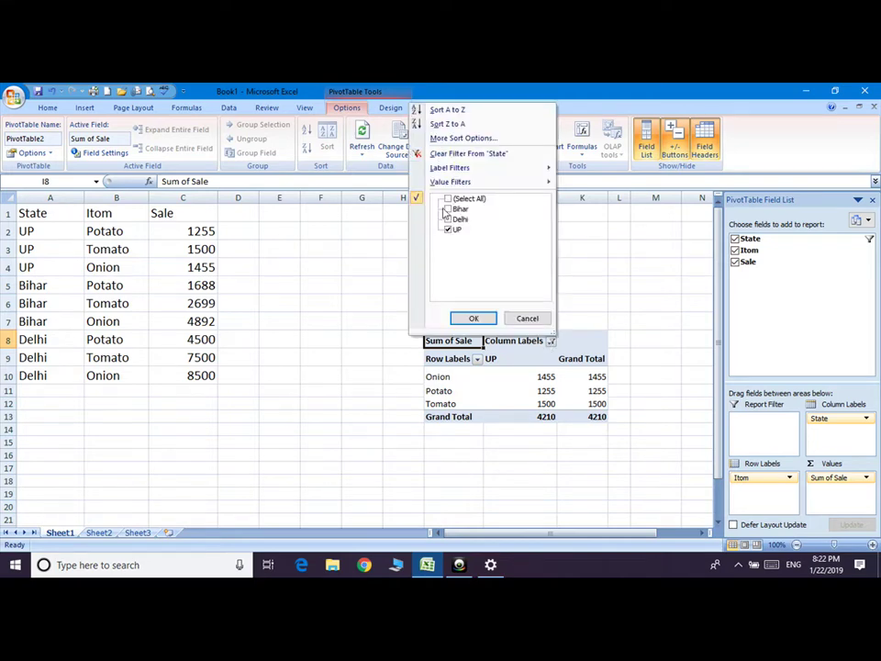
click(448, 199)
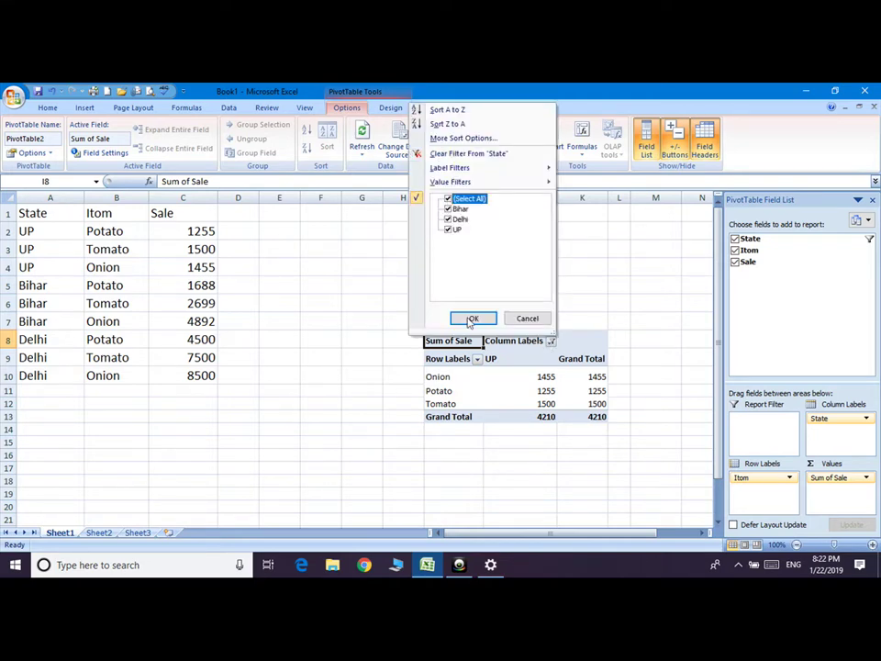
click(474, 318)
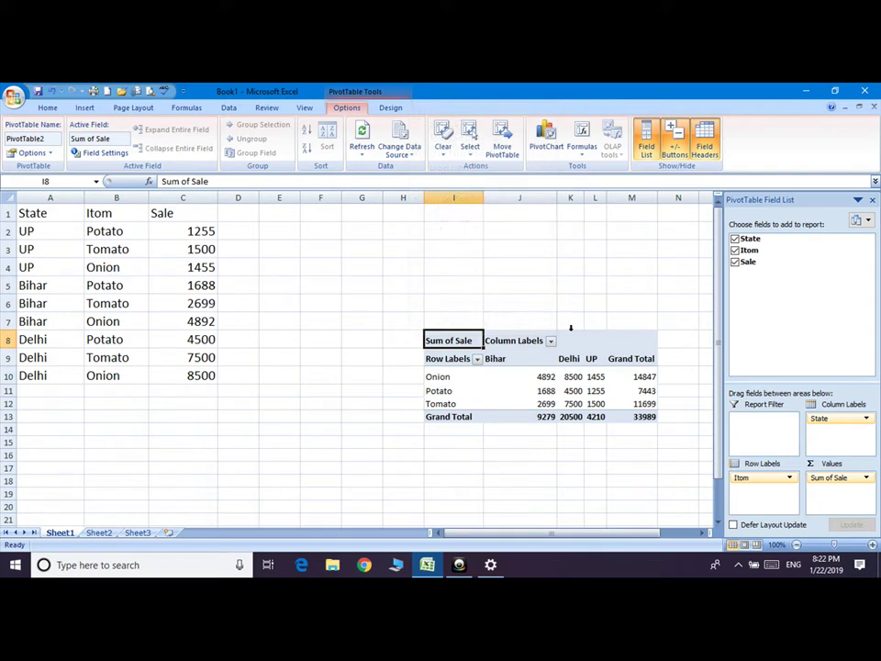
click(84, 109)
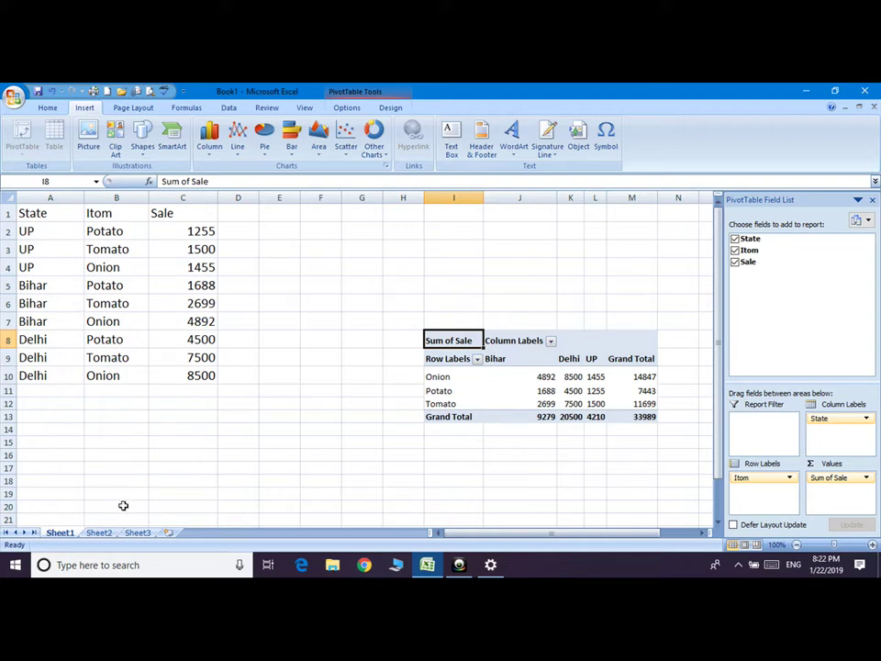
On Sheet2, format A1:B9 as a table, extend it to columns C–D and apply Table Style Medium 8.
click(101, 533)
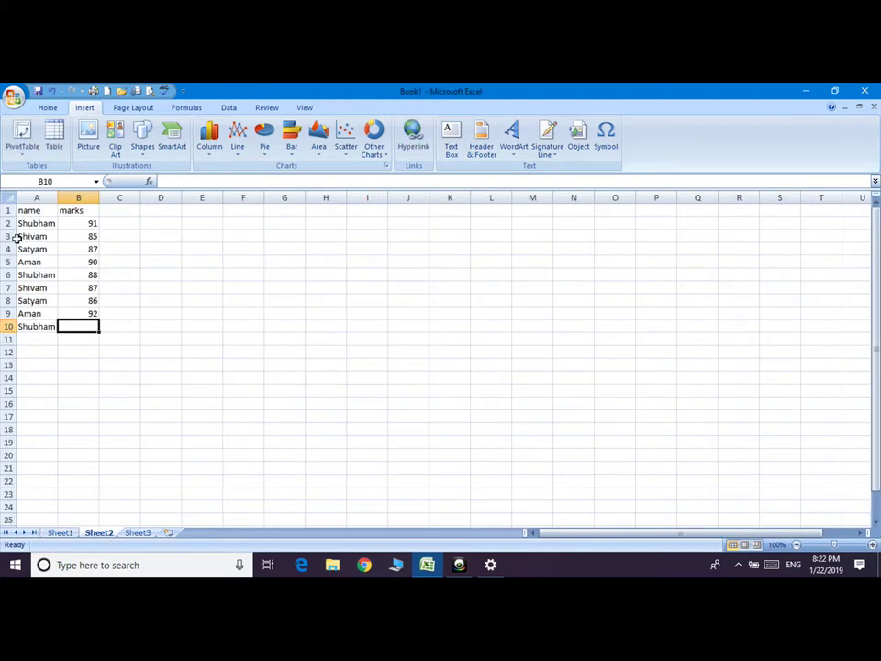
drag(29, 212, 80, 319)
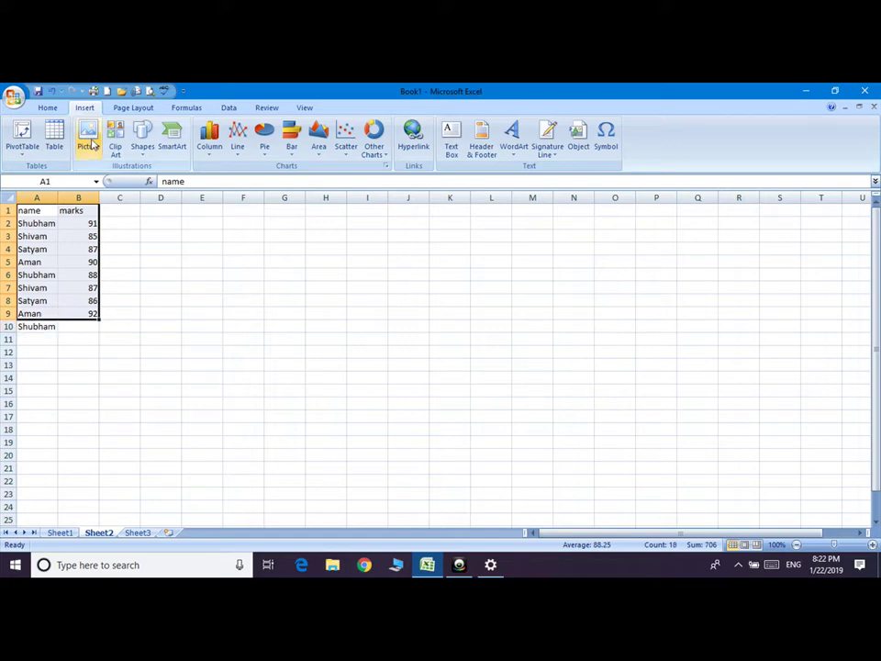
click(54, 133)
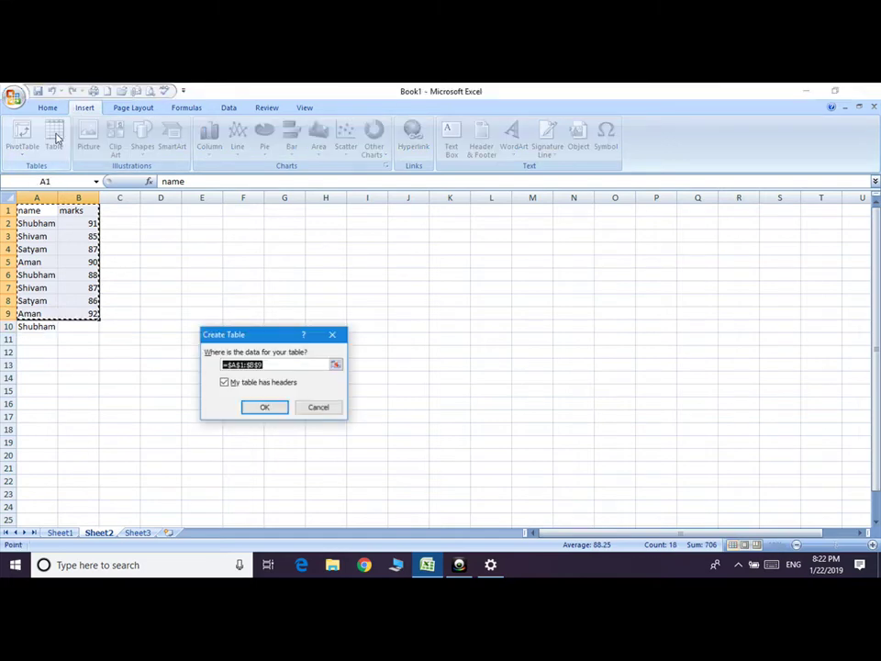
click(266, 408)
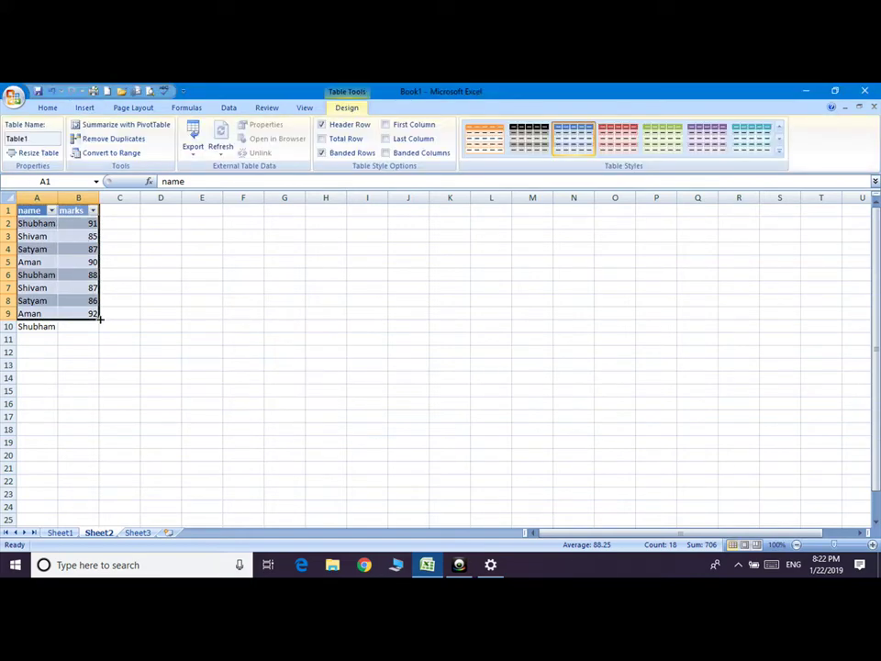
drag(100, 318, 196, 360)
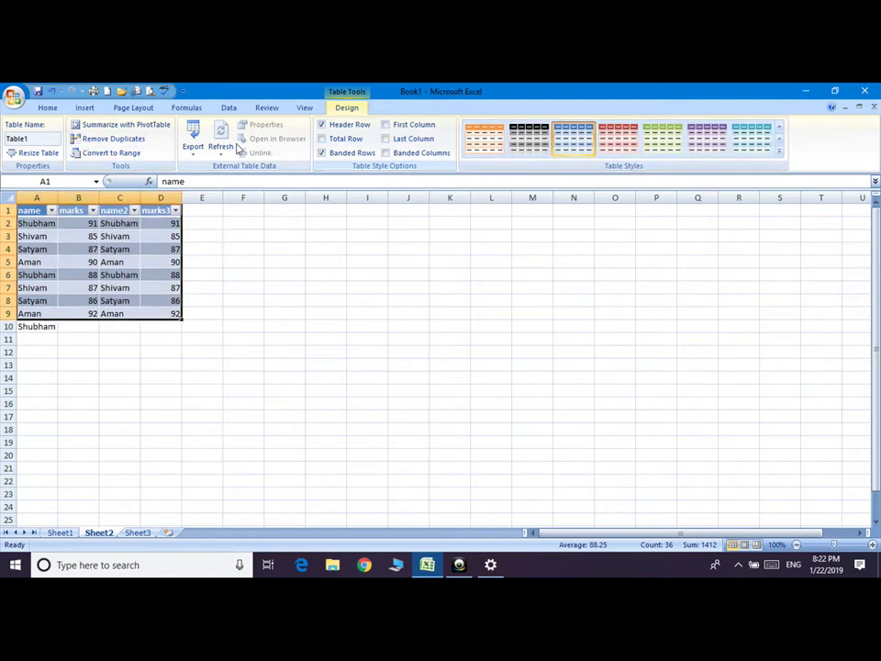
click(529, 138)
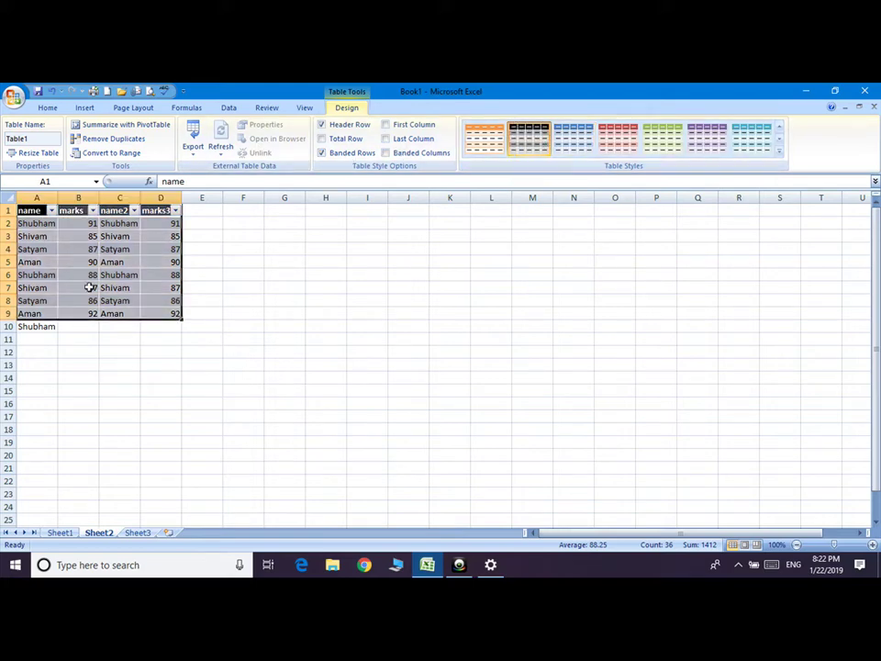
Undo the table style, added columns and table formatting, then return to Sheet1.
key(ctrl+z)
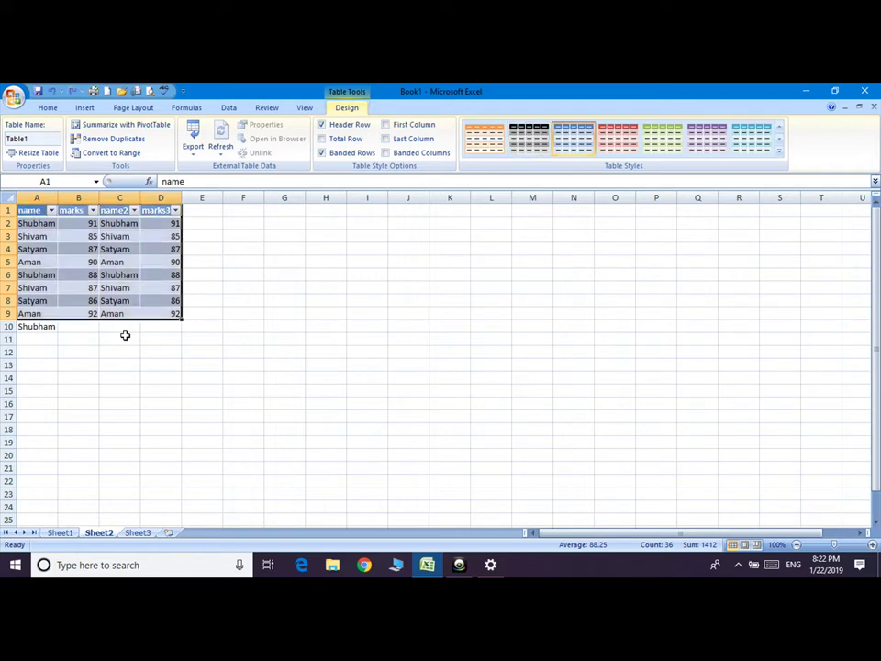
key(ctrl+z)
key(ctrl+z)
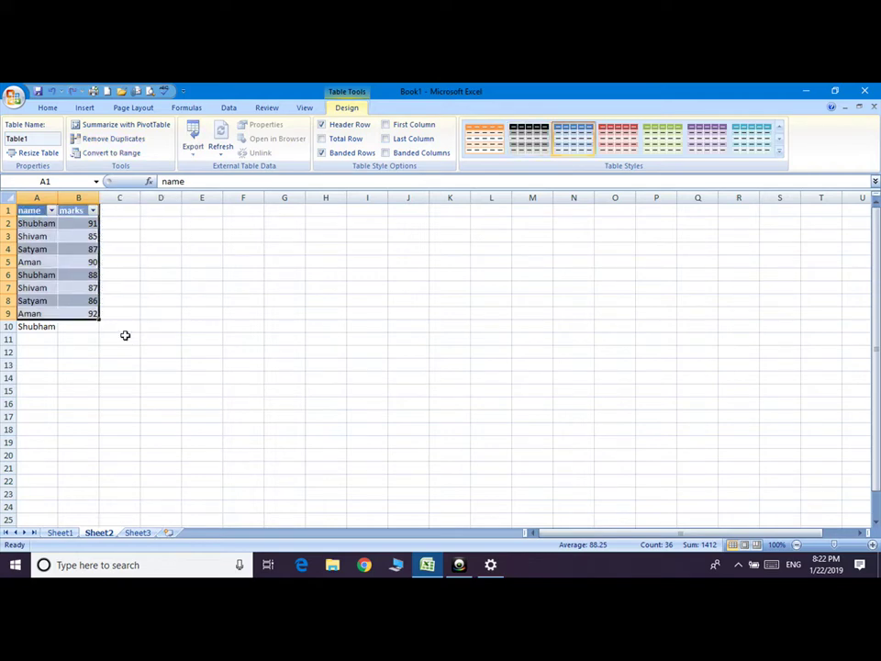
key(ctrl+z)
key(ctrl+z)
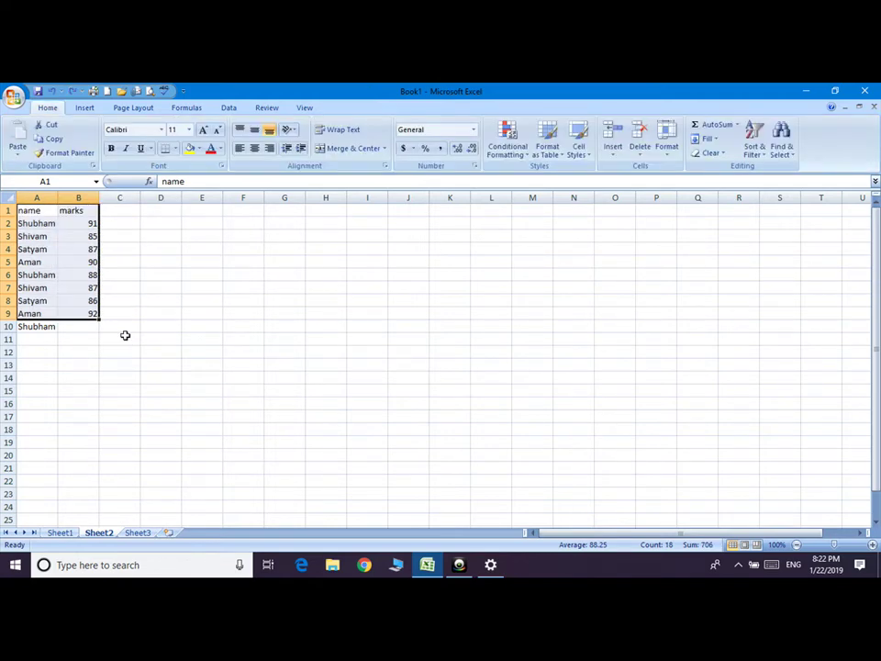
click(85, 108)
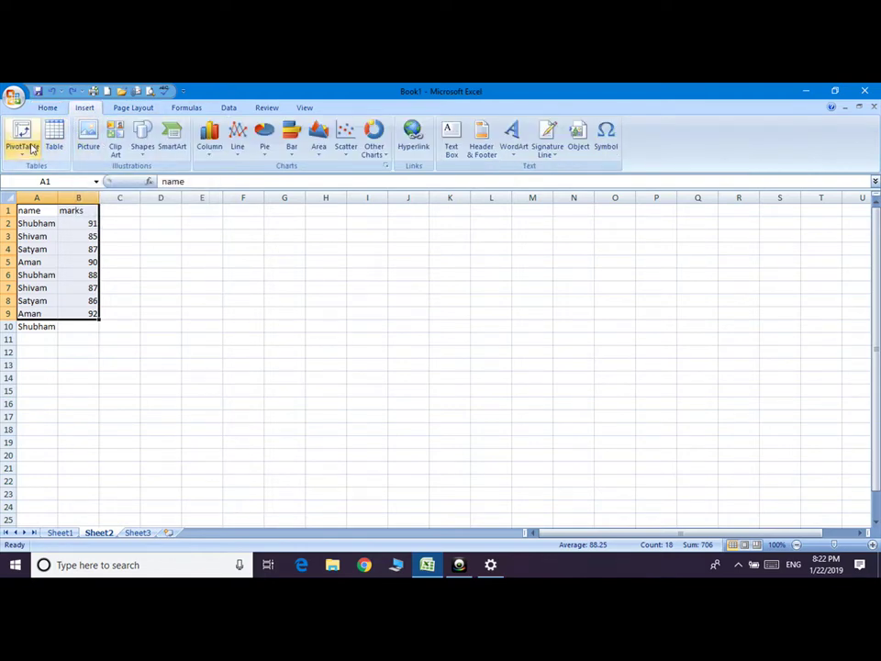
click(63, 533)
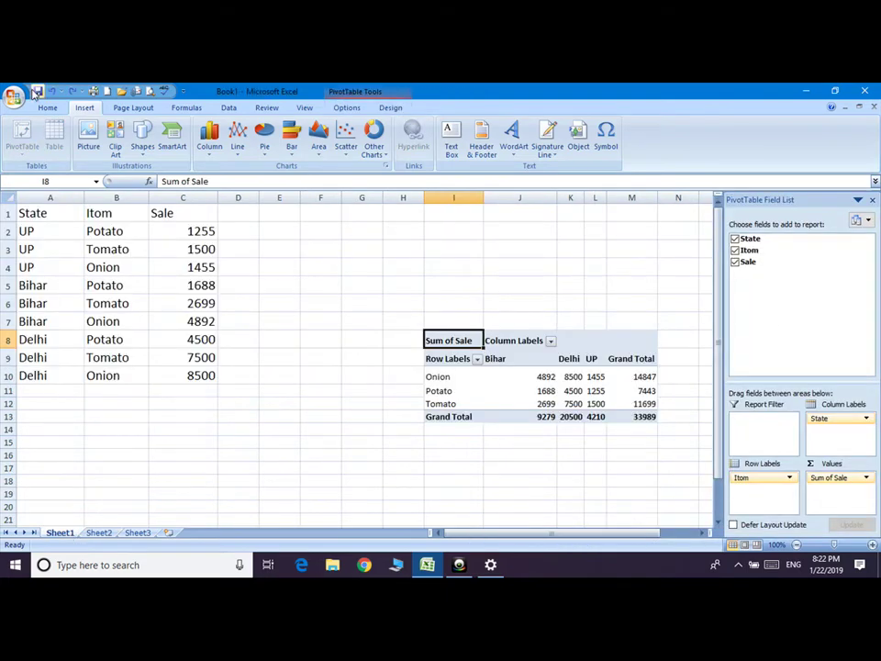
Show the PivotTable Tools Options commands for PivotTable2.
click(347, 107)
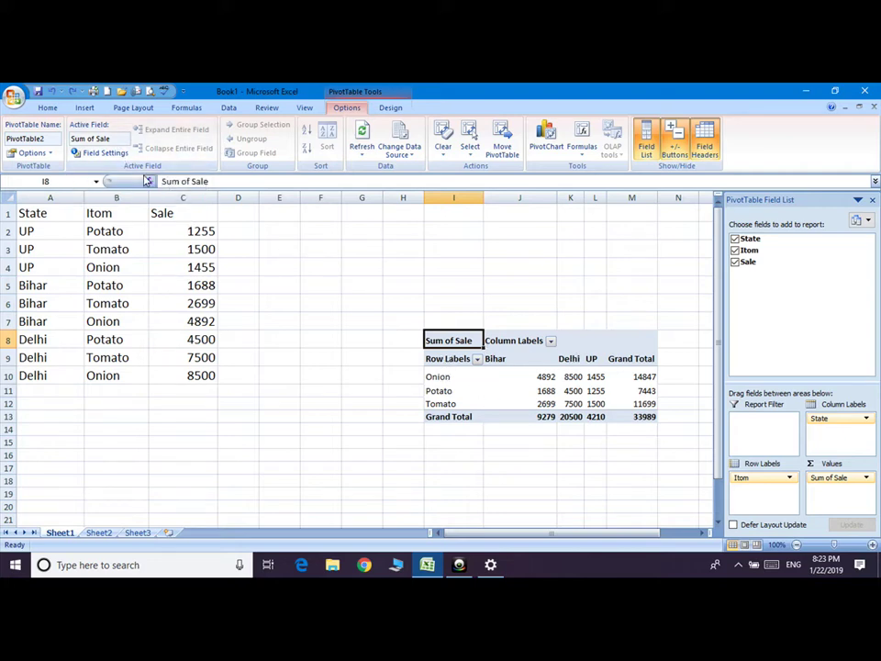
Change the Sale value field's summary from Sum to Average, giving a grand total of 3776.555.
click(103, 154)
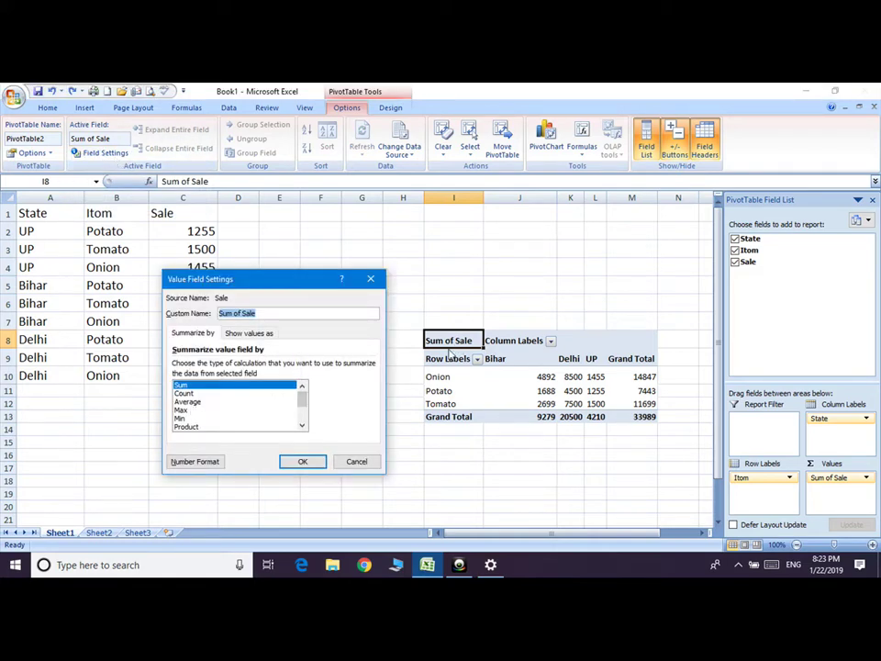
click(188, 402)
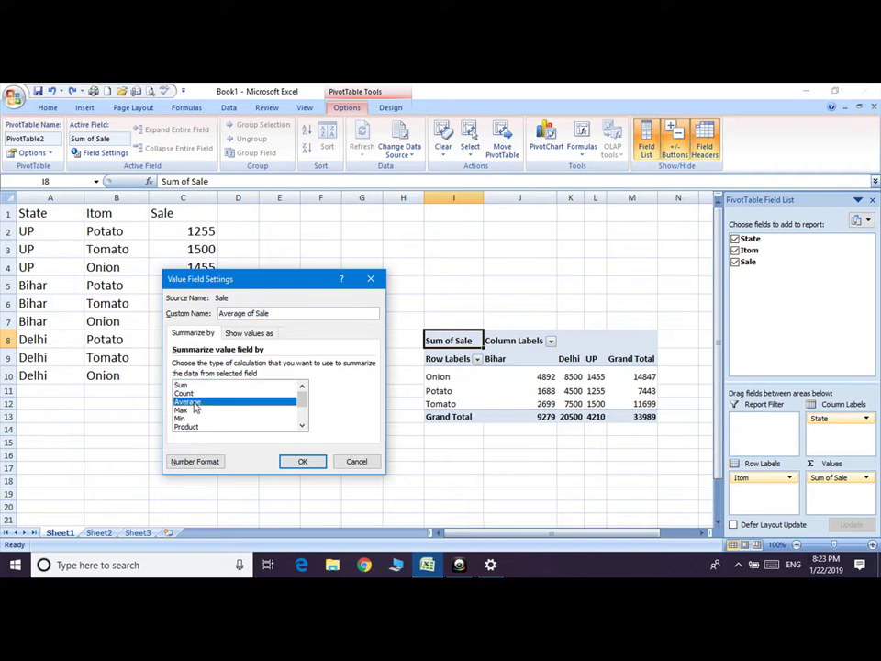
click(310, 464)
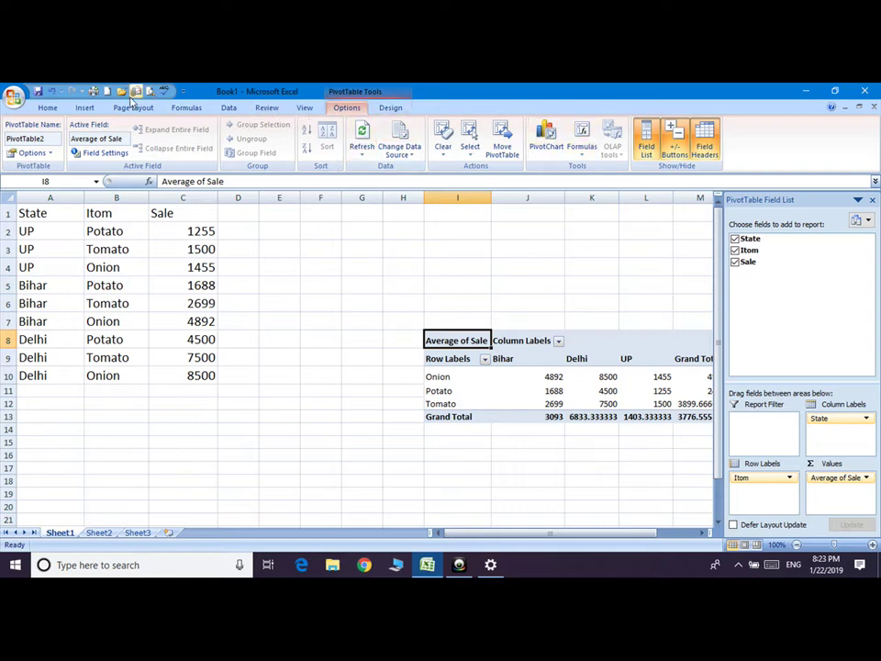
Insert the picture IMG-20180929-WA0004 onto Sheet2.
click(84, 108)
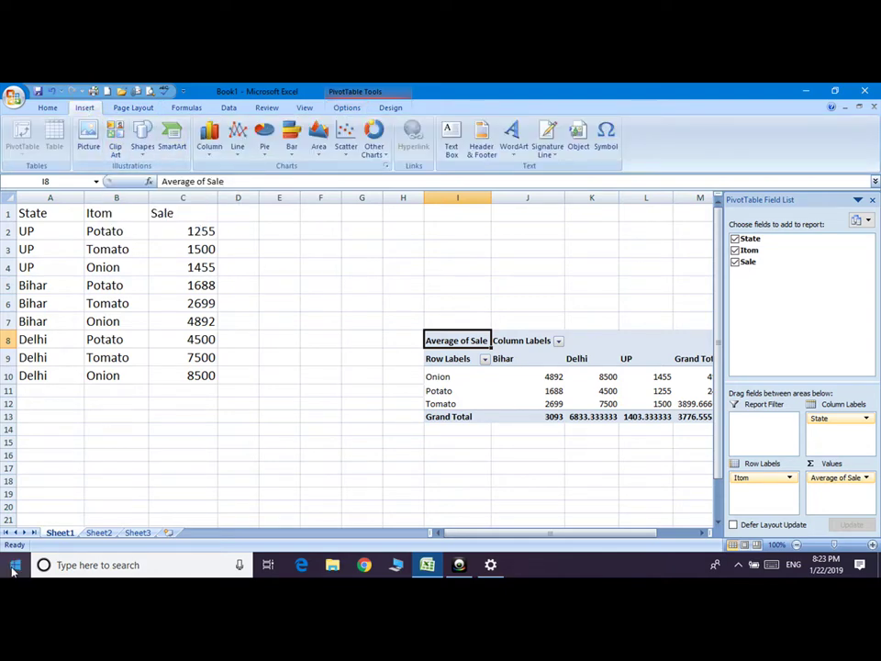
click(100, 533)
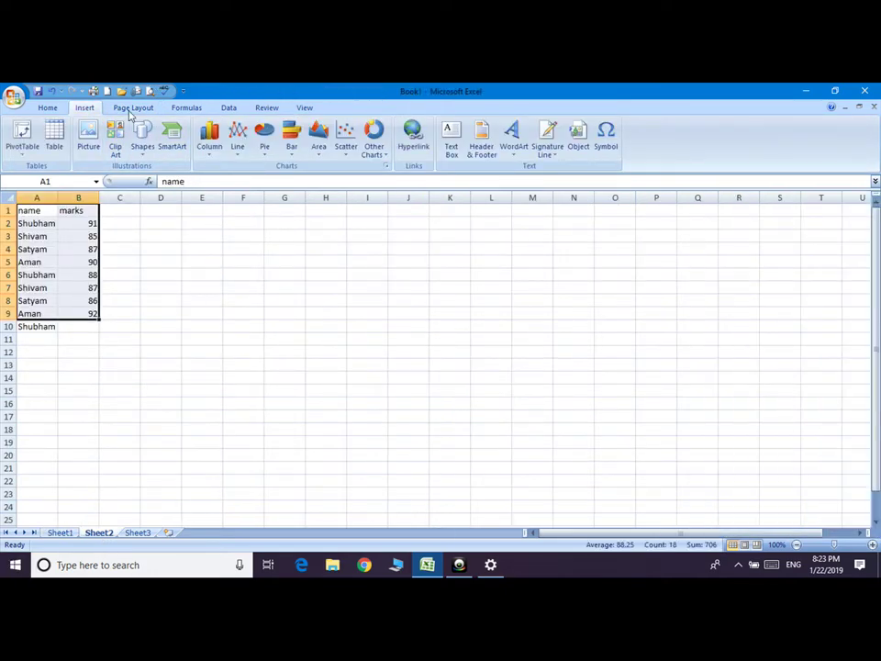
click(92, 138)
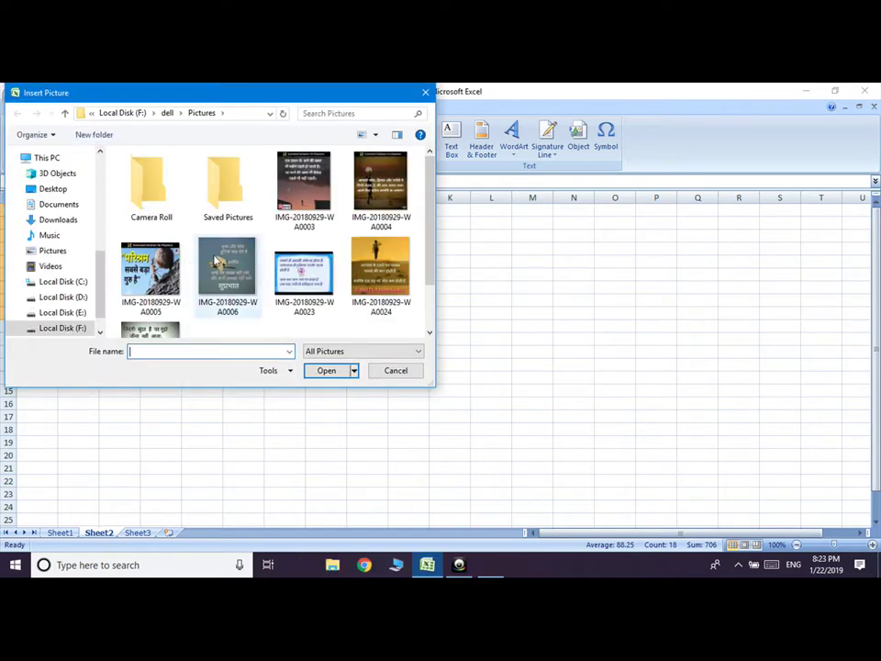
click(372, 189)
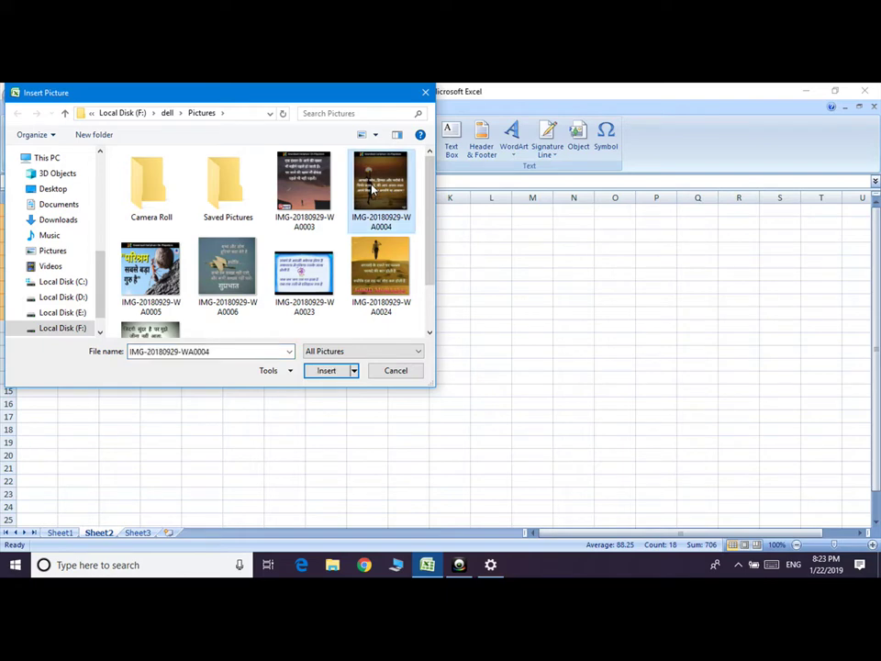
click(337, 374)
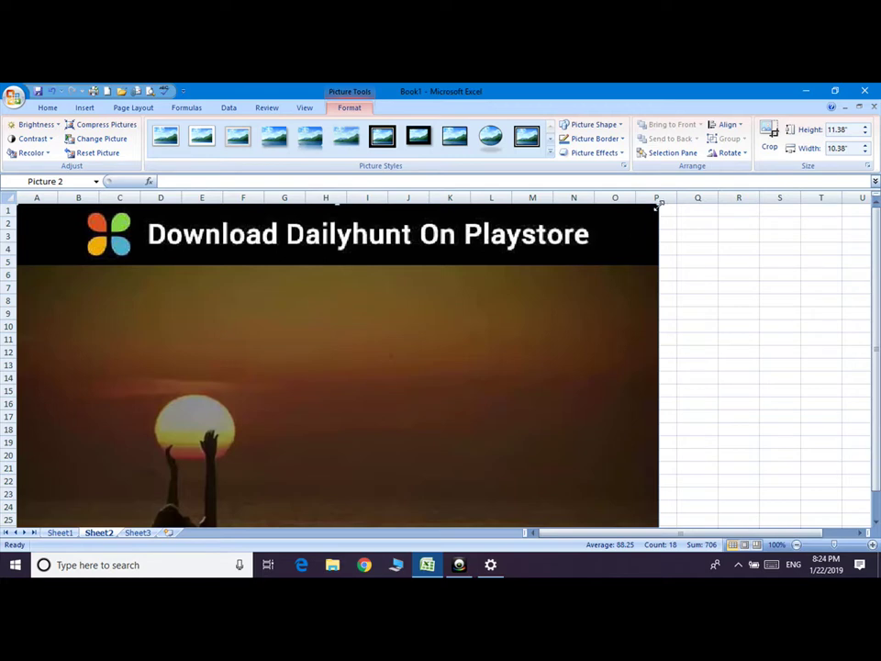
Resize the sunset picture to about 5.03 by 6.77 inches and move it right of the marks data.
drag(658, 204, 413, 401)
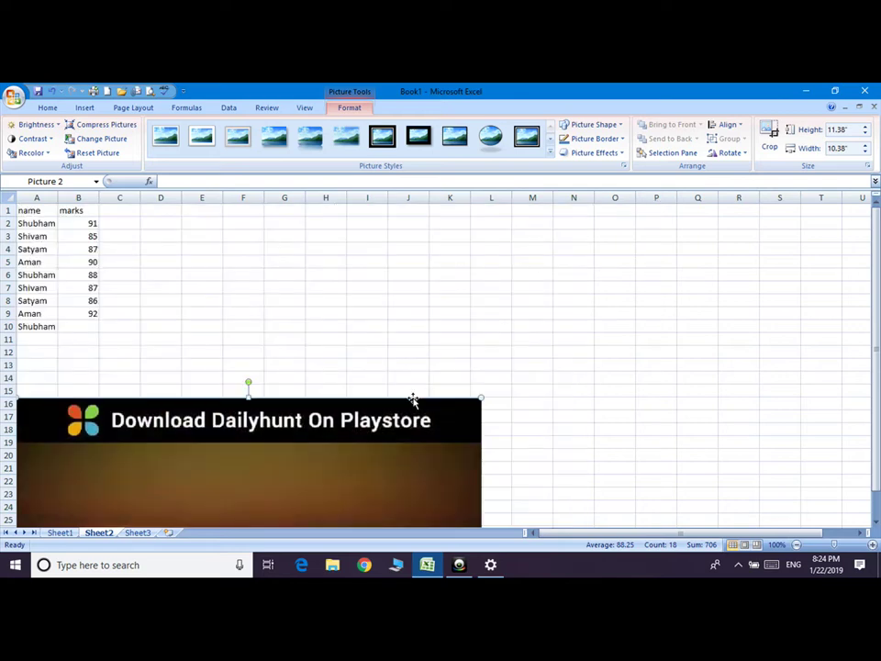
drag(419, 455, 606, 276)
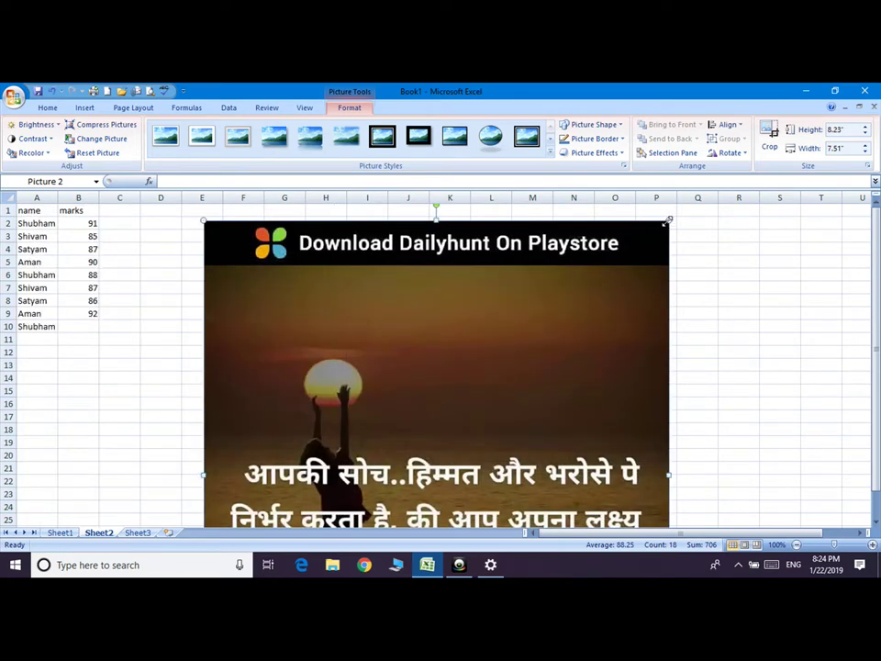
drag(669, 221, 624, 271)
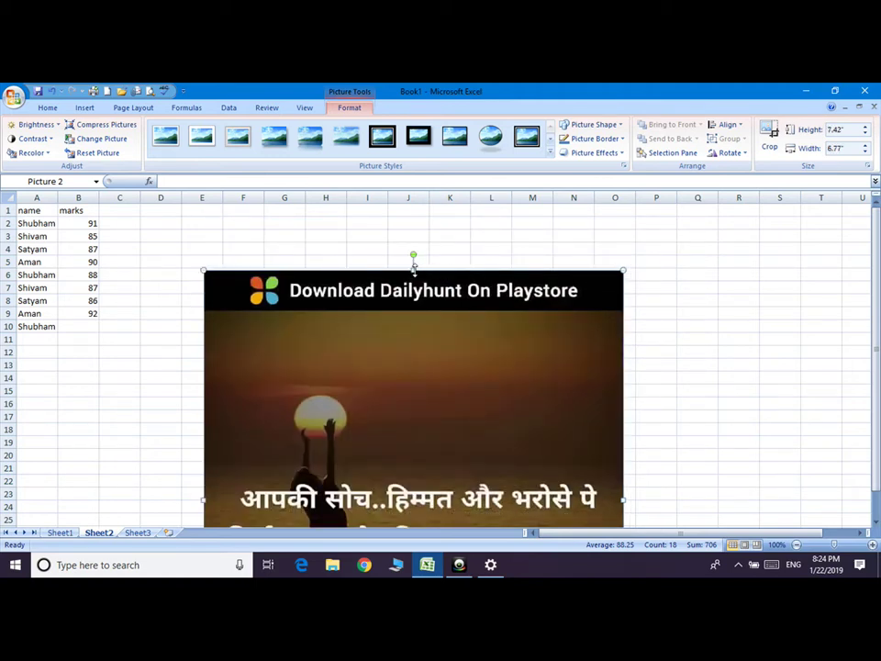
drag(414, 266, 417, 420)
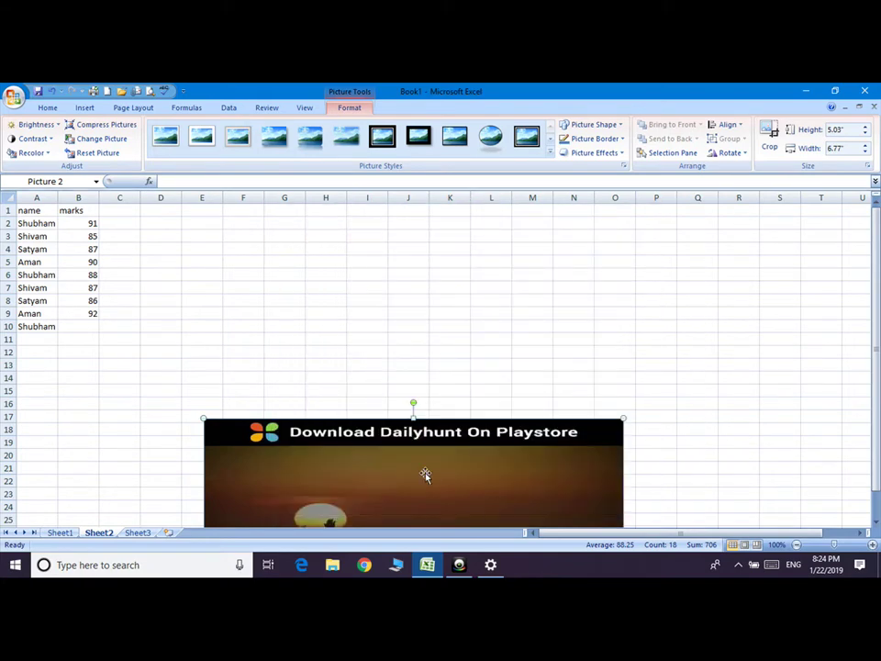
drag(425, 472, 492, 257)
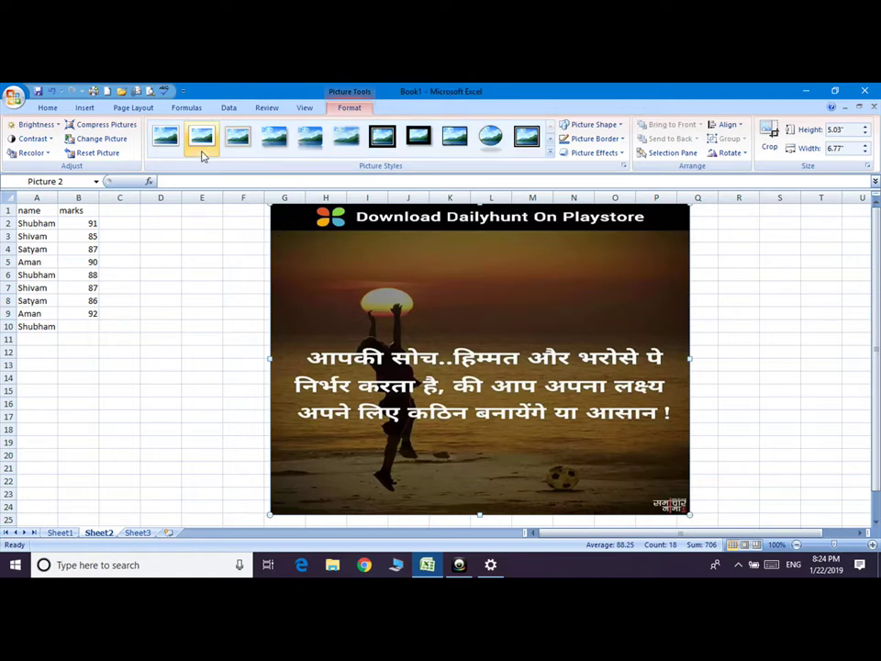
Brighten the picture slightly and raise its contrast slightly.
click(38, 126)
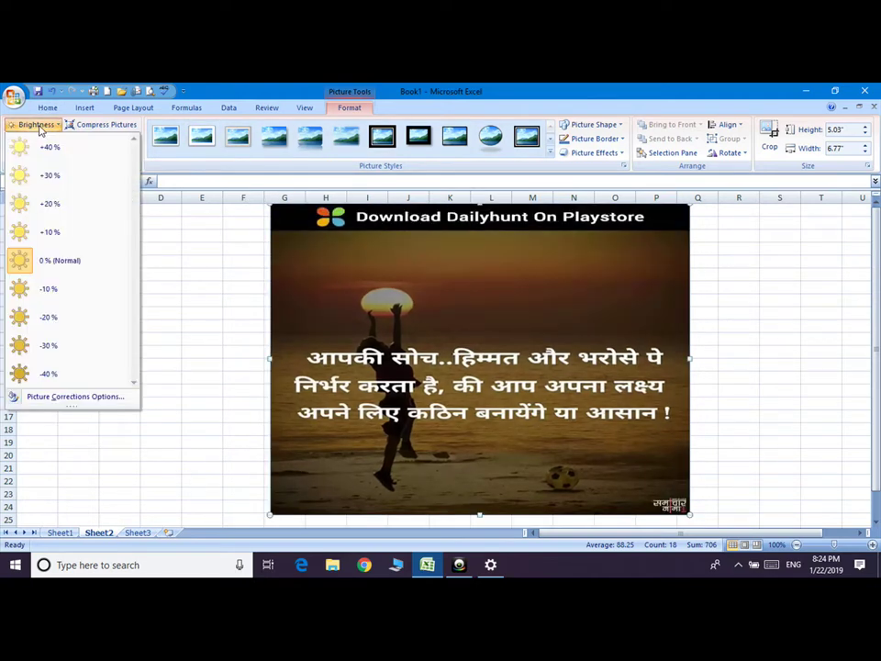
click(49, 231)
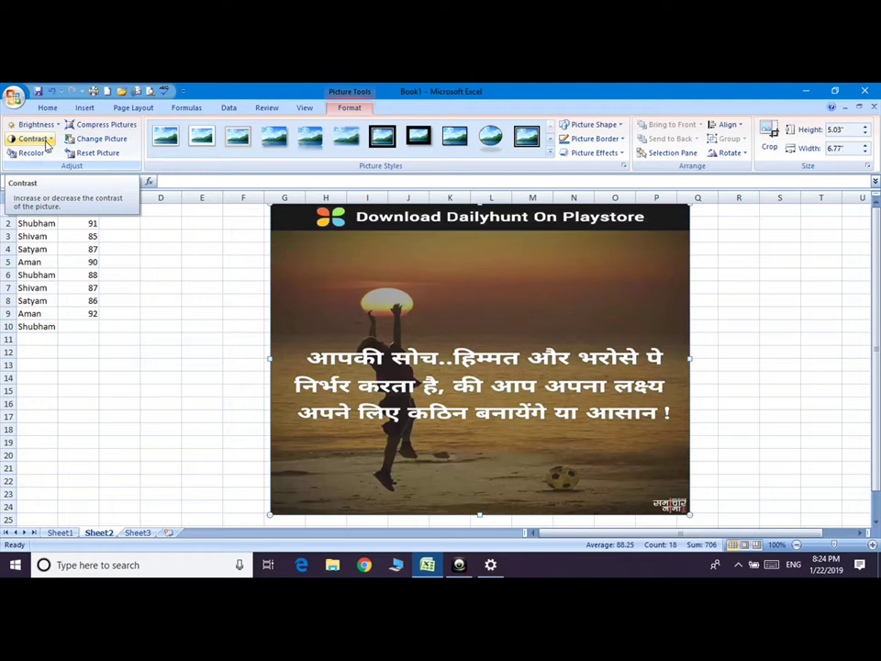
click(46, 140)
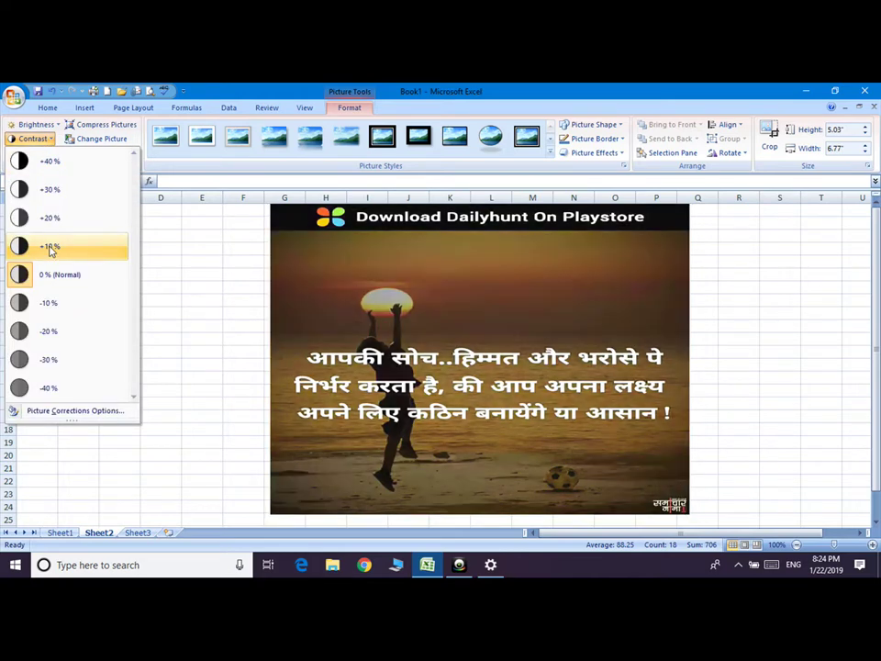
click(51, 248)
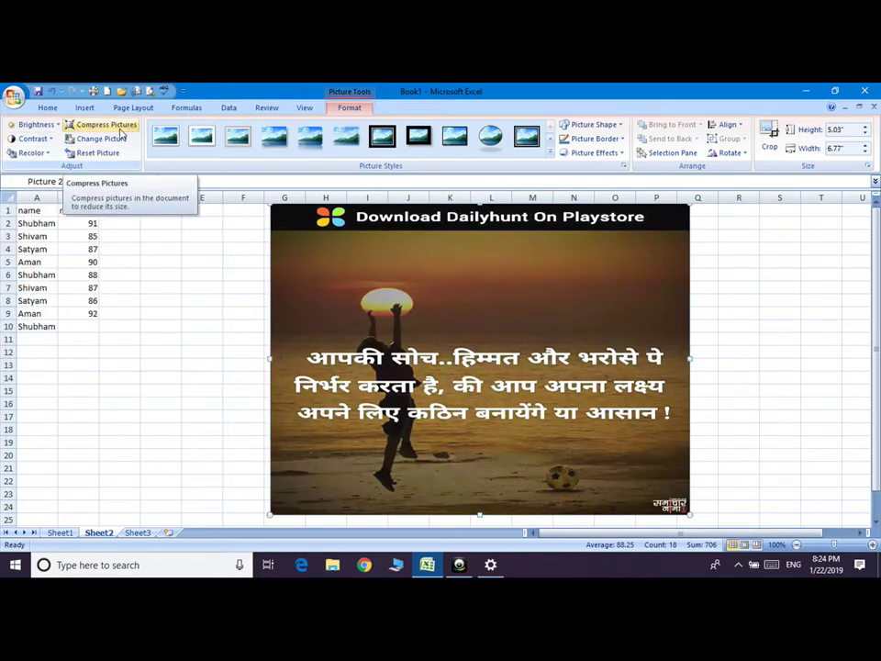
Compress only this picture and shrink it to about 3.58 by 4.82 inches.
click(112, 126)
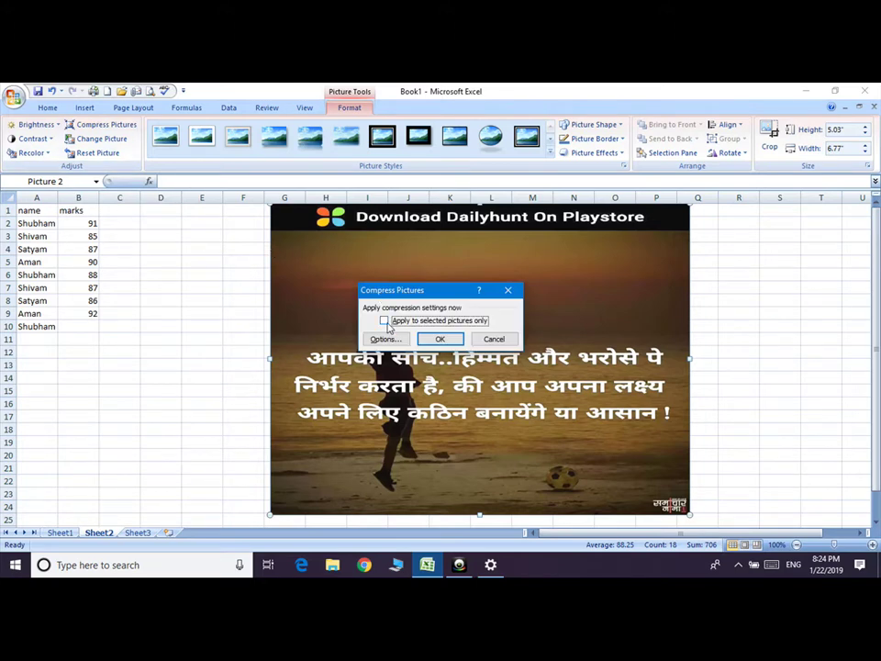
click(385, 320)
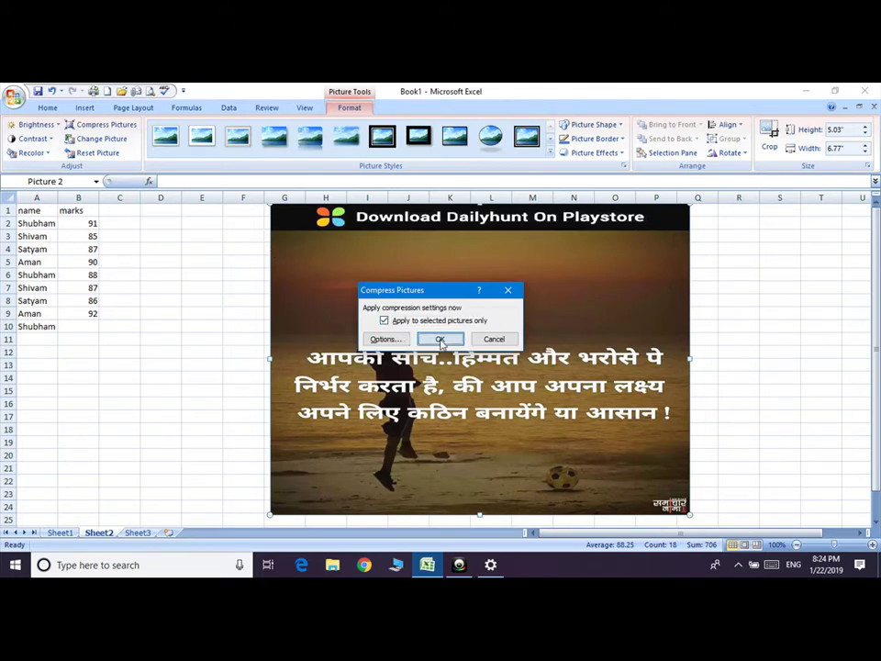
click(440, 339)
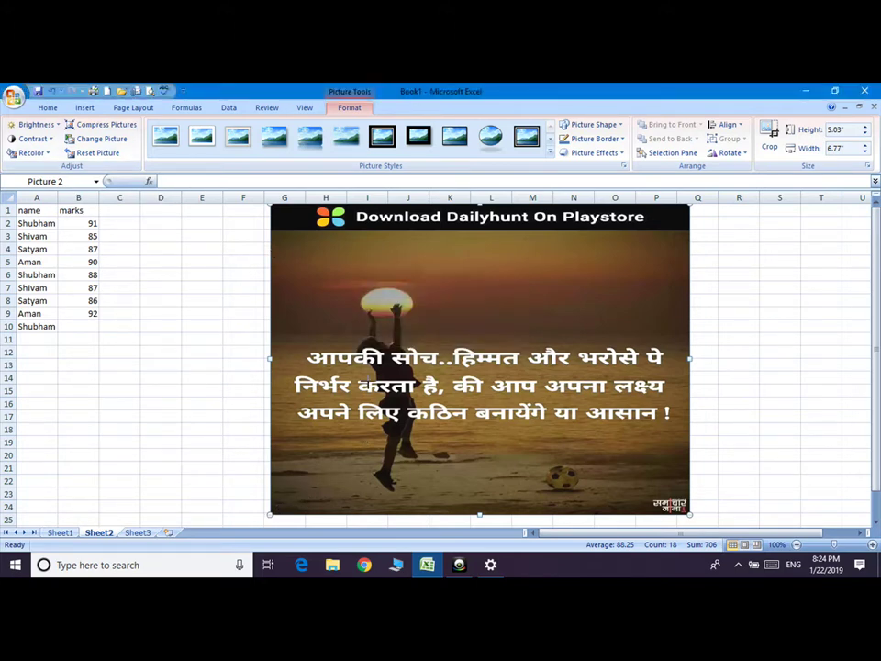
drag(270, 516, 391, 364)
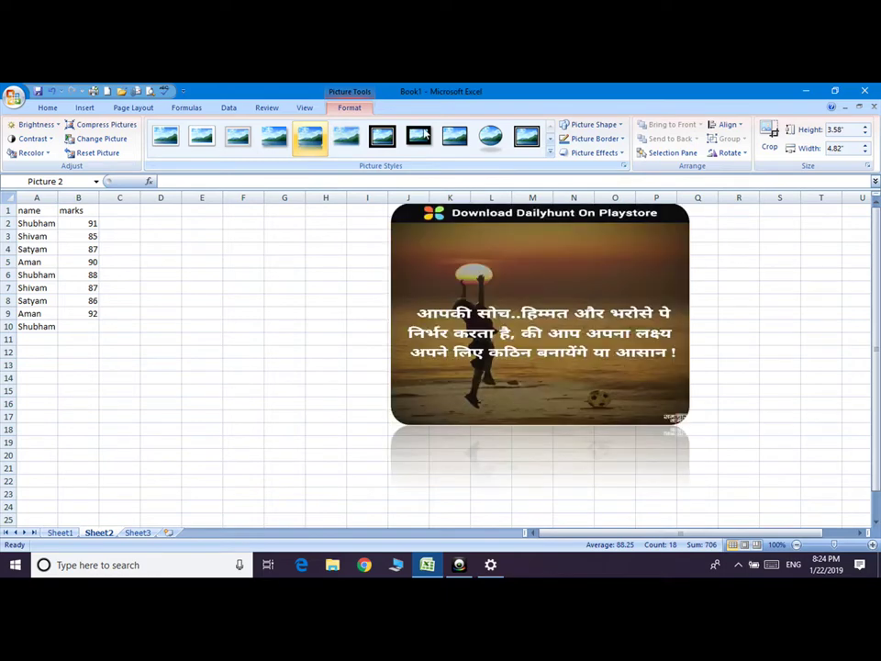
click(489, 135)
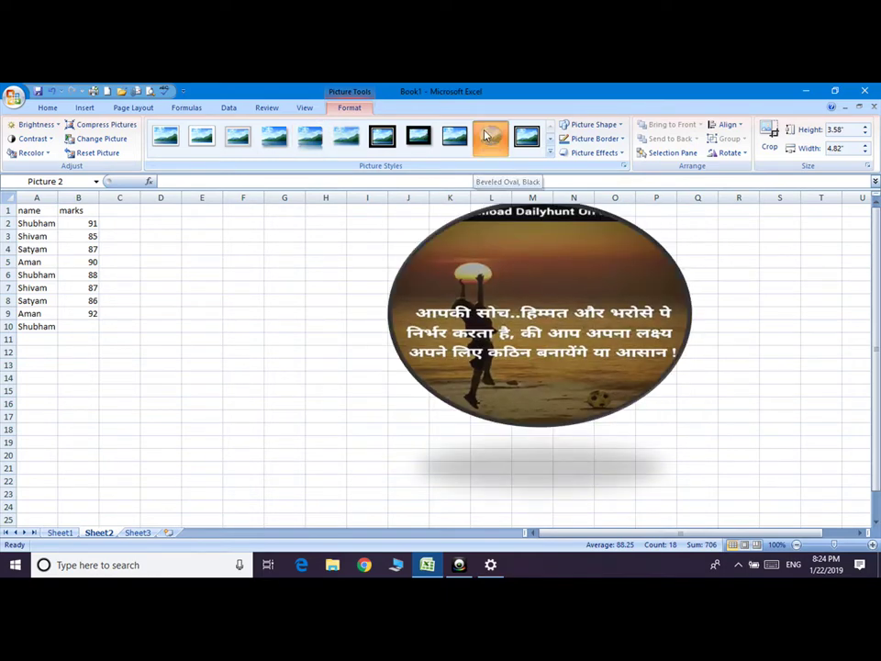
click(621, 125)
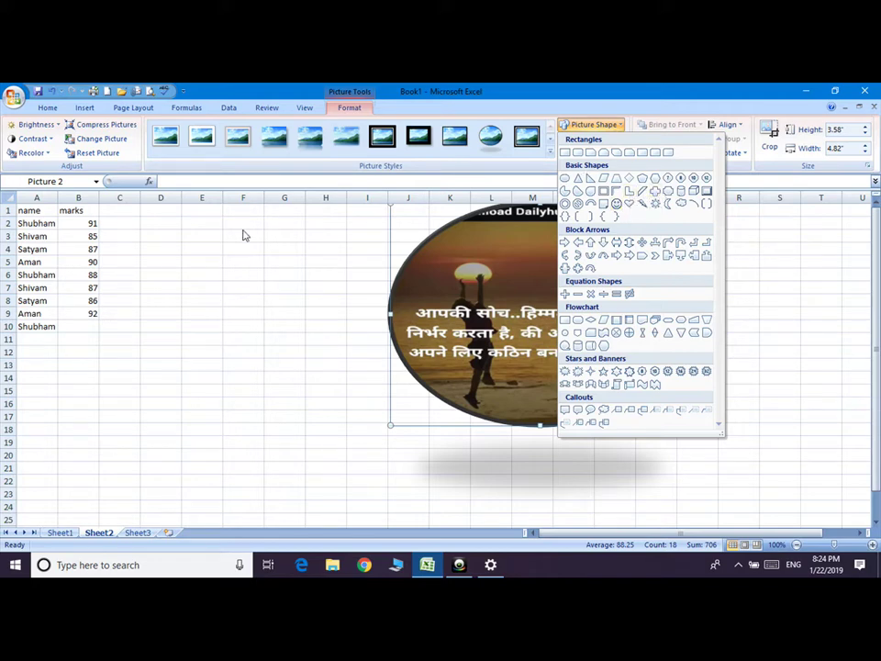
click(695, 120)
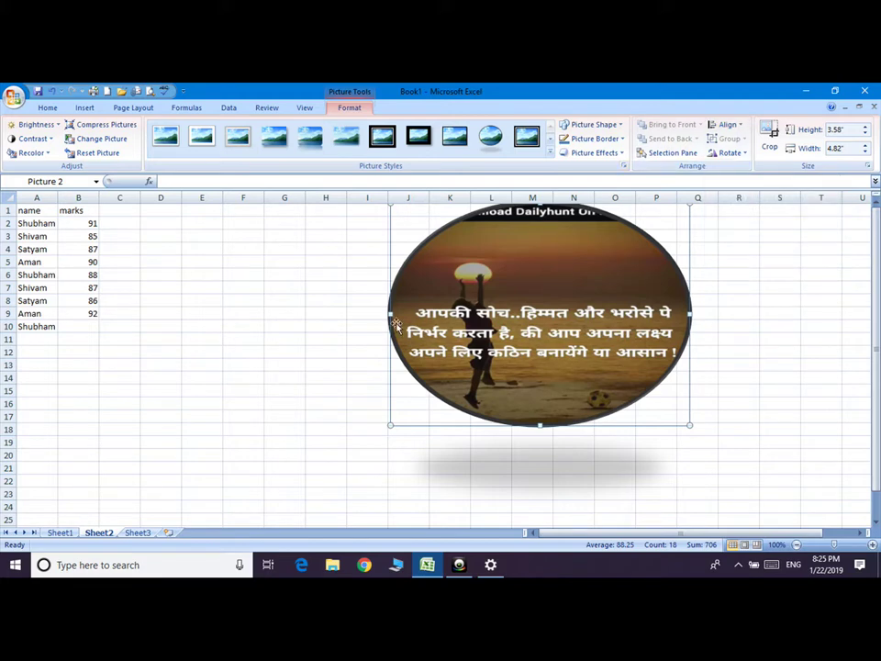
Insert the gears-and-running-men clip art from the Clip Art pane onto Sheet2.
click(81, 108)
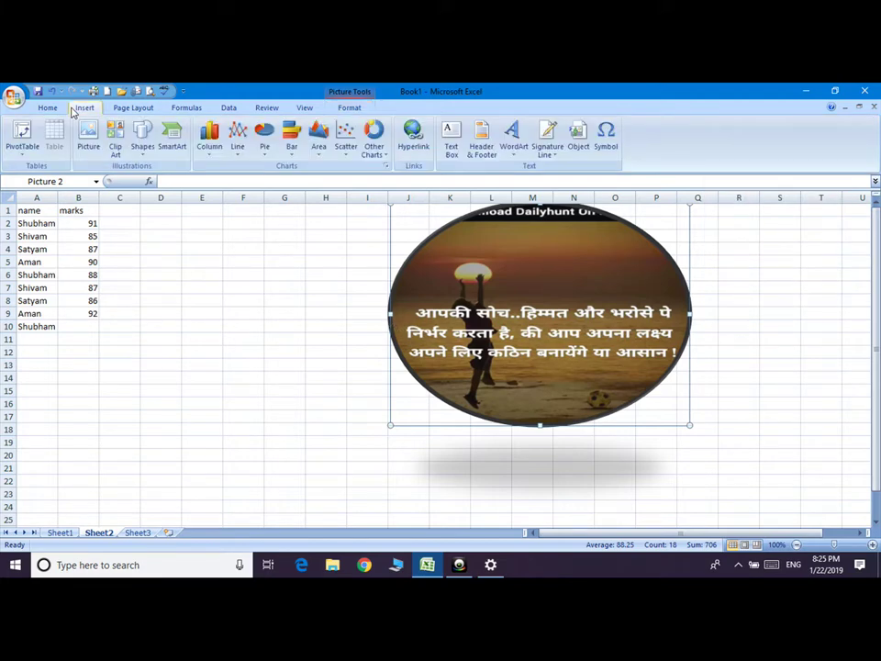
click(115, 145)
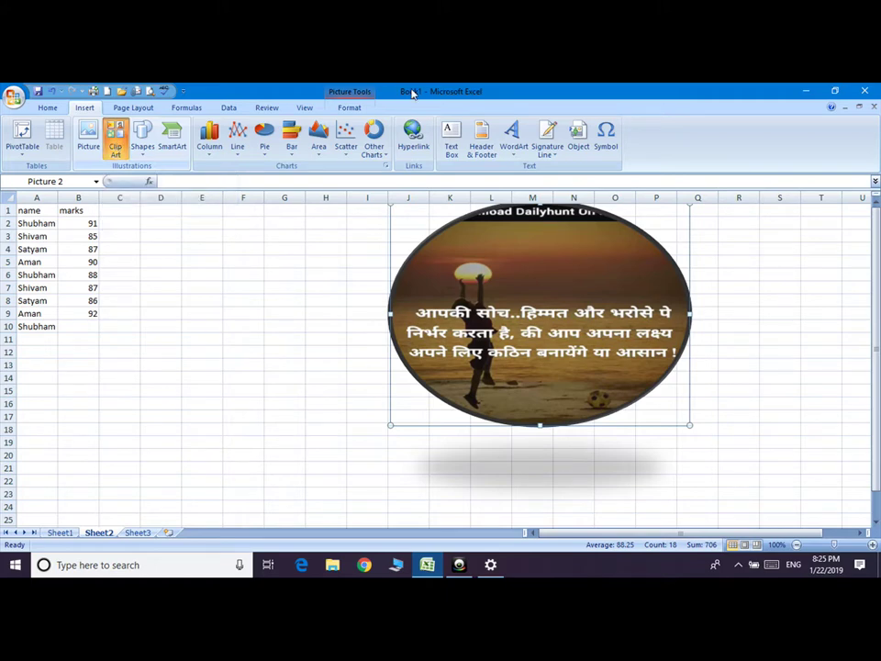
click(117, 142)
click(116, 143)
click(856, 230)
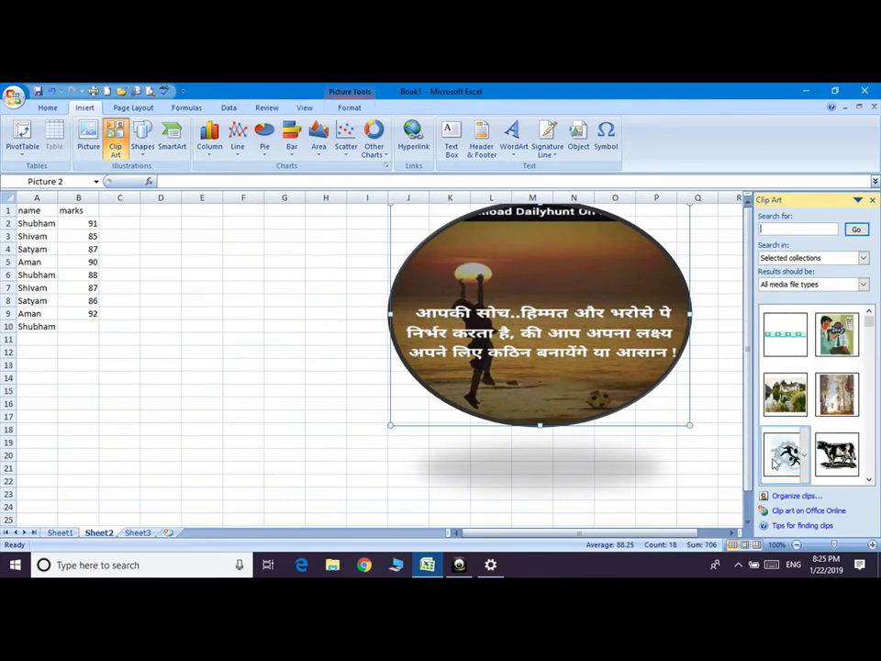
click(785, 453)
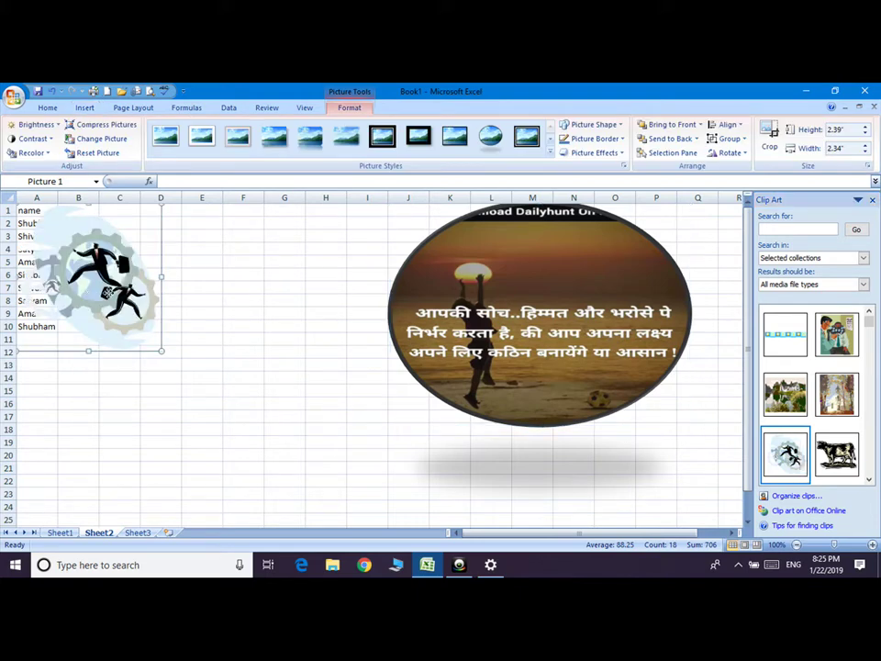
Drag the gears clip art onto the oval sunset photo and send it to the back.
drag(82, 303, 247, 341)
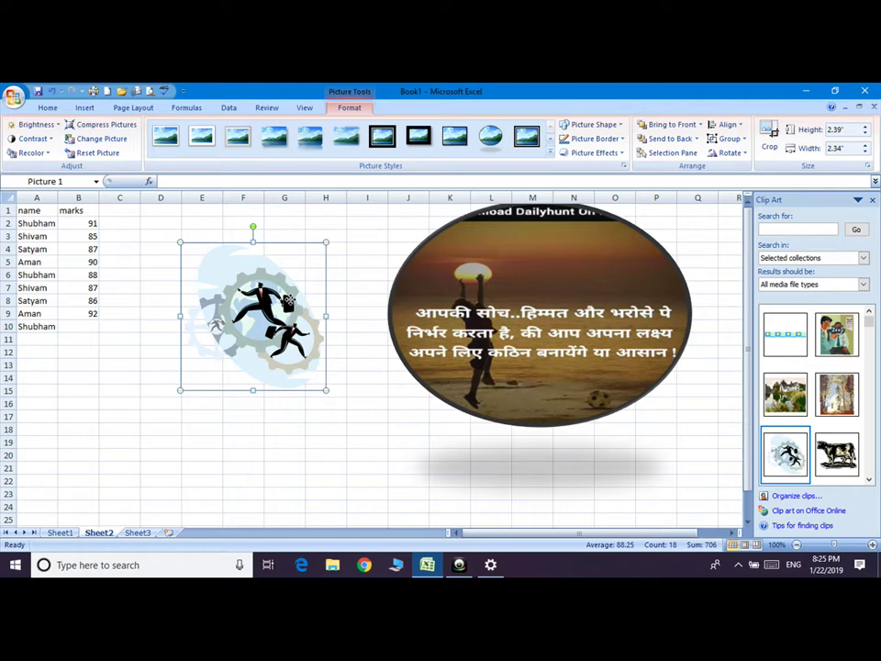
right_click(291, 303)
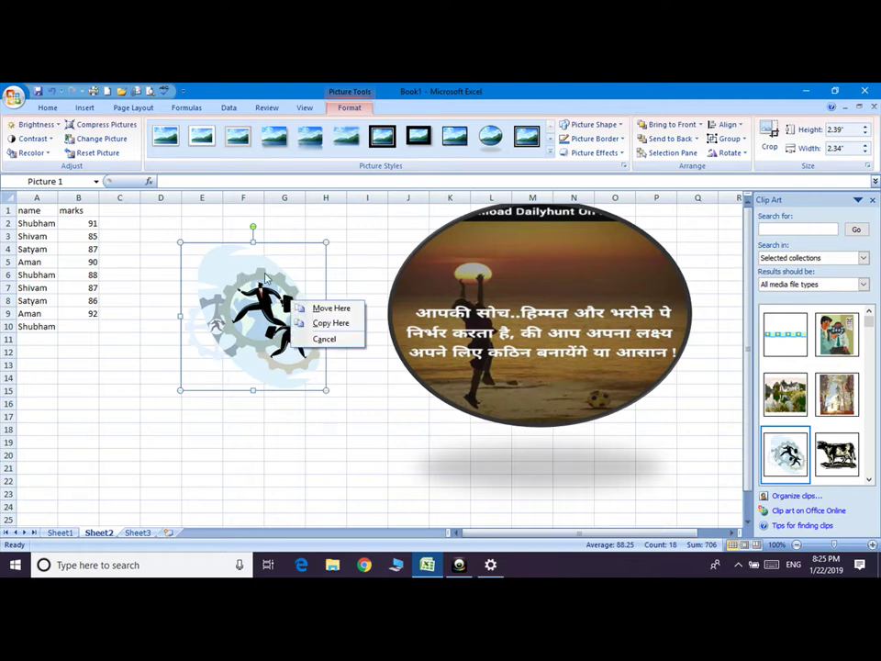
key(Escape)
right_click(273, 280)
mouse_move(318, 374)
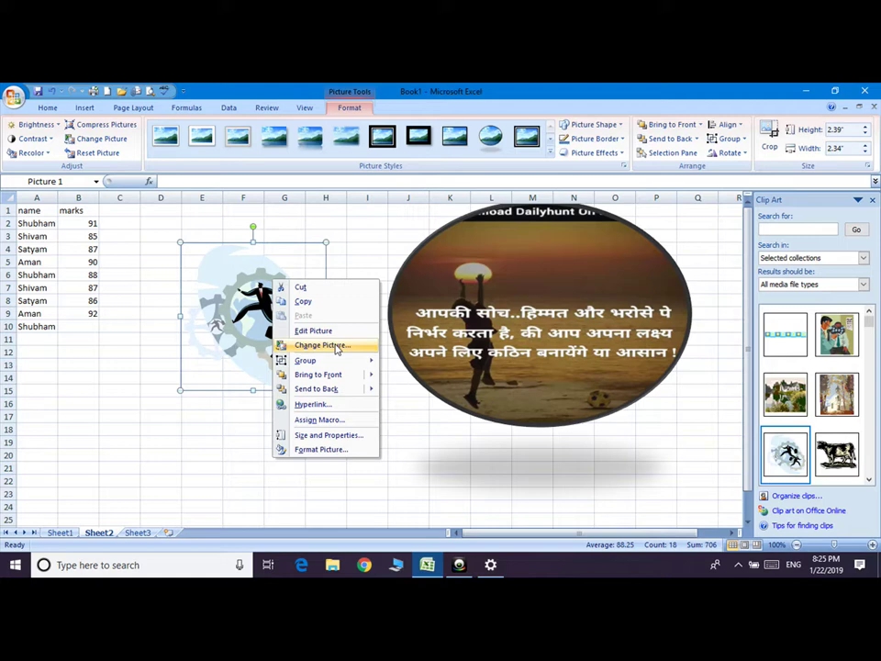
click(279, 271)
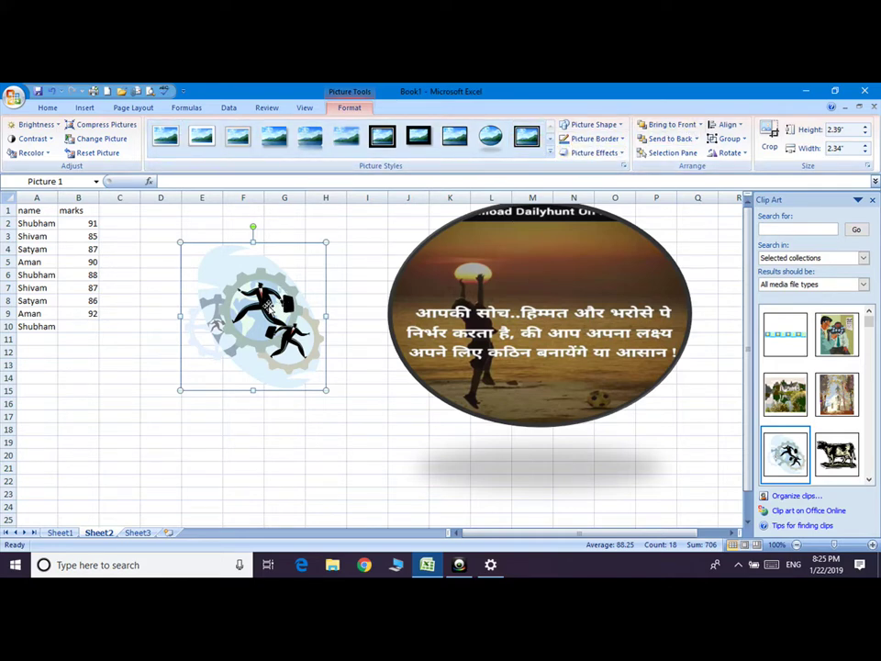
mouse_move(274, 298)
mouse_down()
mouse_move(462, 295)
mouse_move(469, 286)
mouse_up()
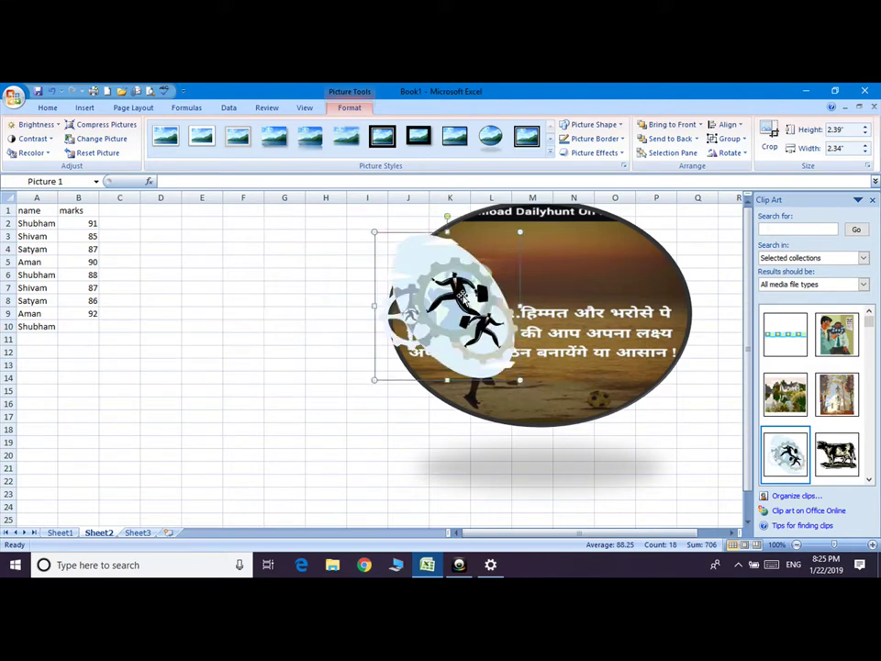
click(679, 140)
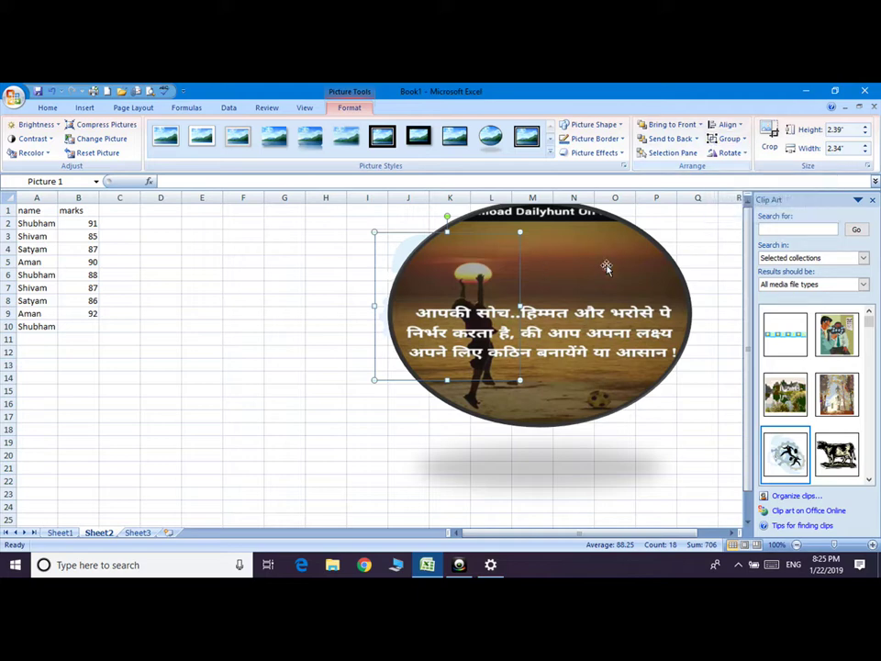
Select the oval photo and clip art together and drag both left and down.
ctrl+click(661, 215)
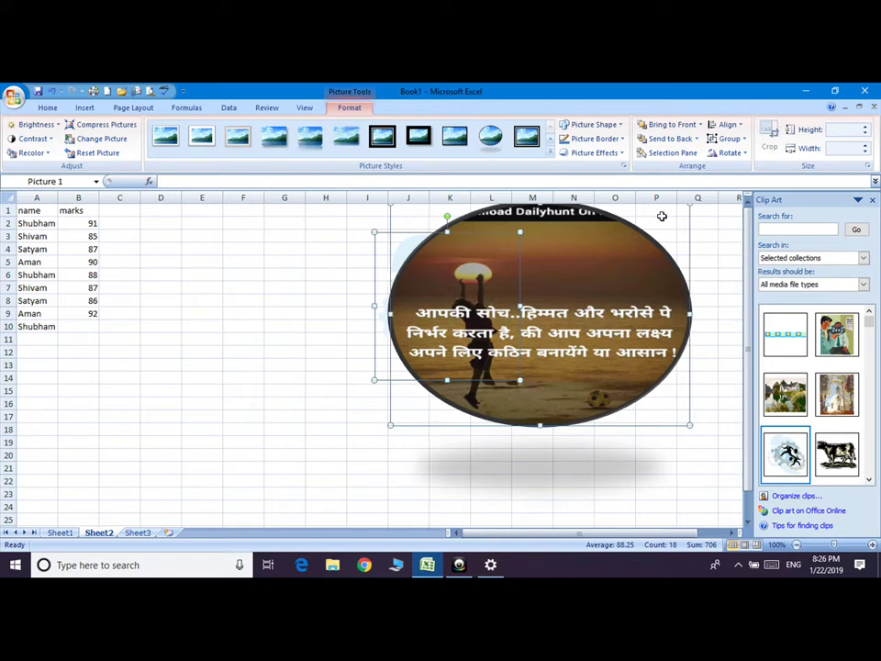
click(728, 138)
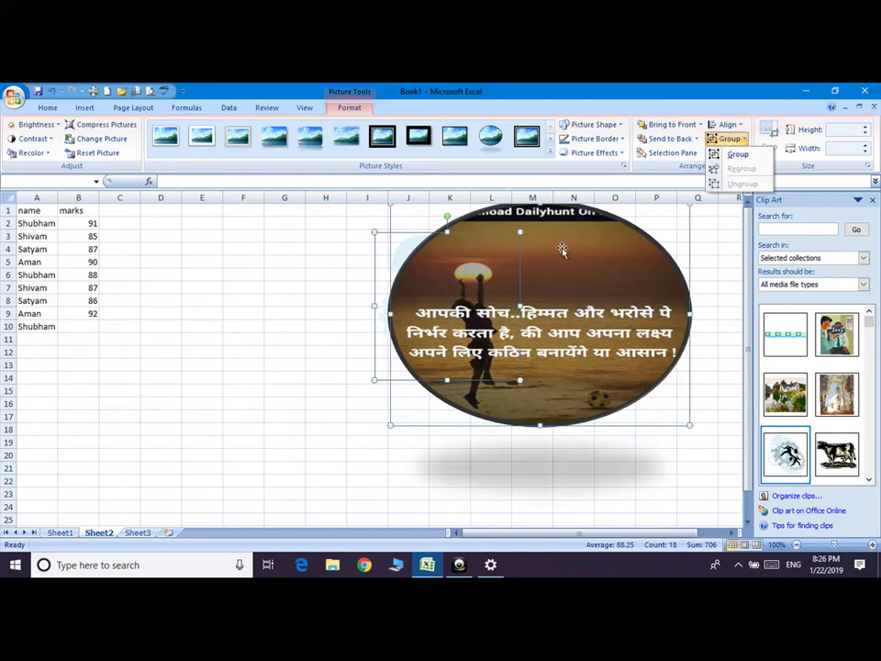
click(561, 249)
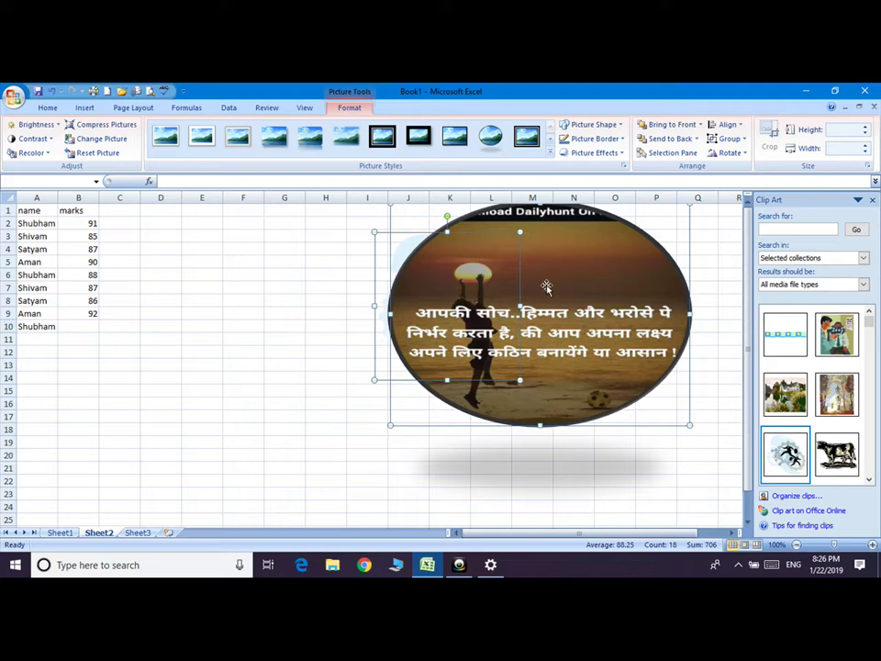
drag(546, 287, 313, 356)
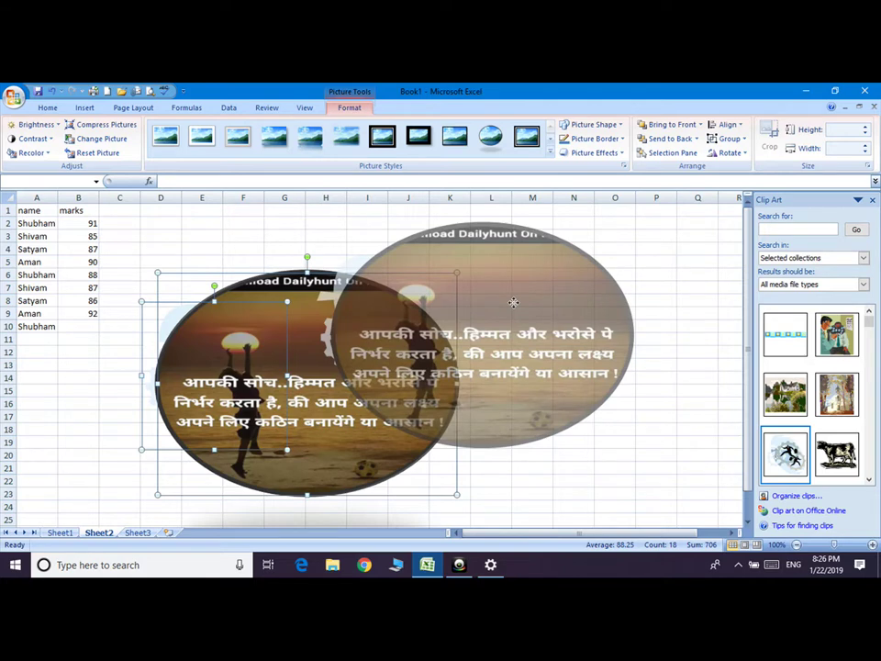
drag(514, 303, 515, 304)
click(746, 139)
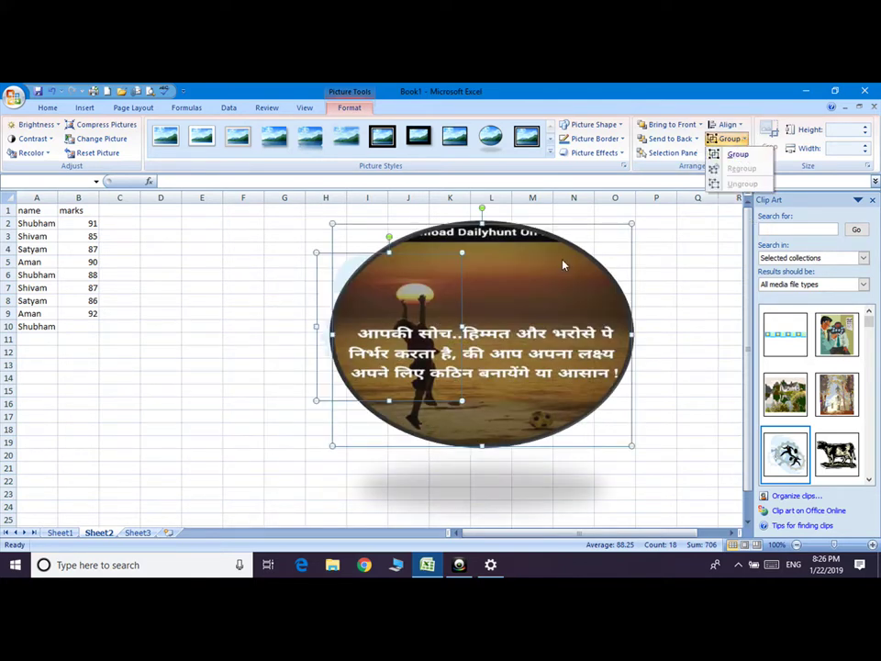
click(282, 309)
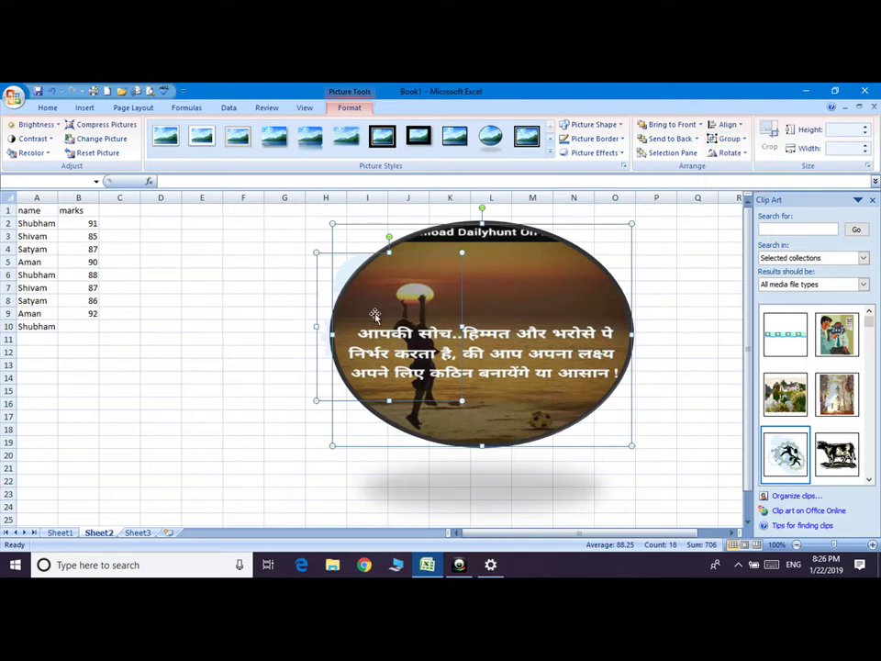
click(742, 140)
click(696, 312)
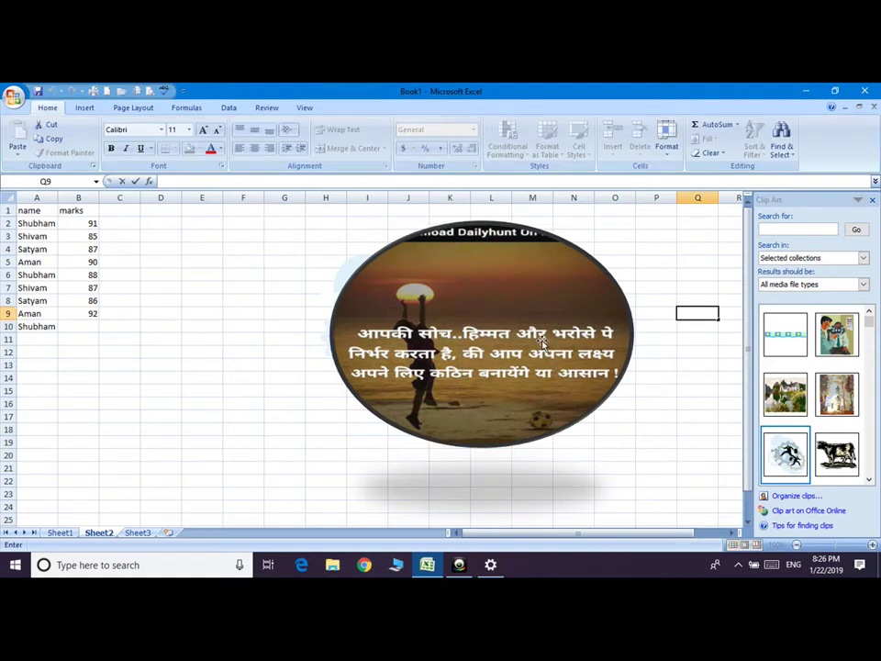
click(405, 254)
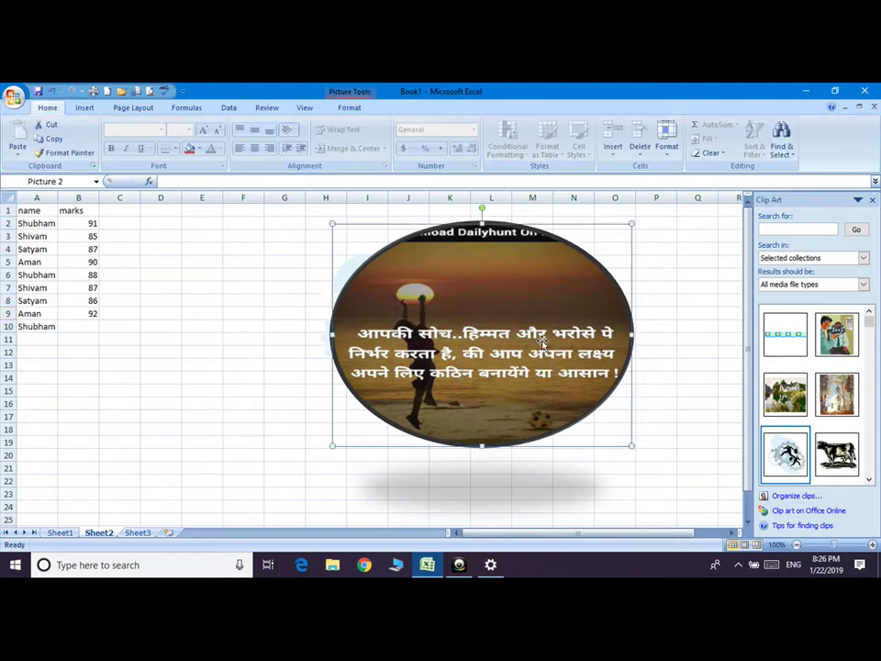
click(85, 108)
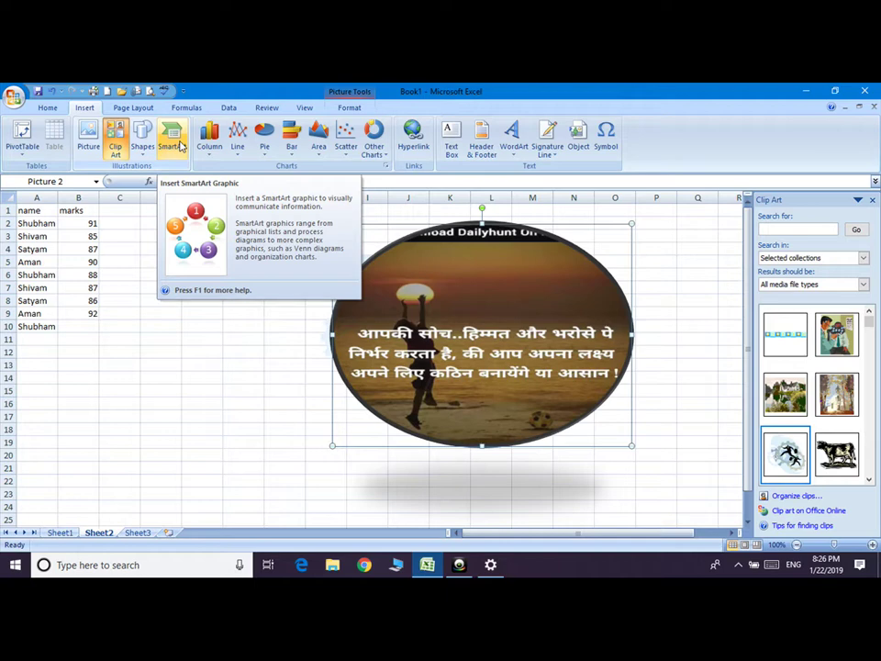
Insert a Picture Caption List SmartArt, leaving its four picture placeholders empty.
click(171, 142)
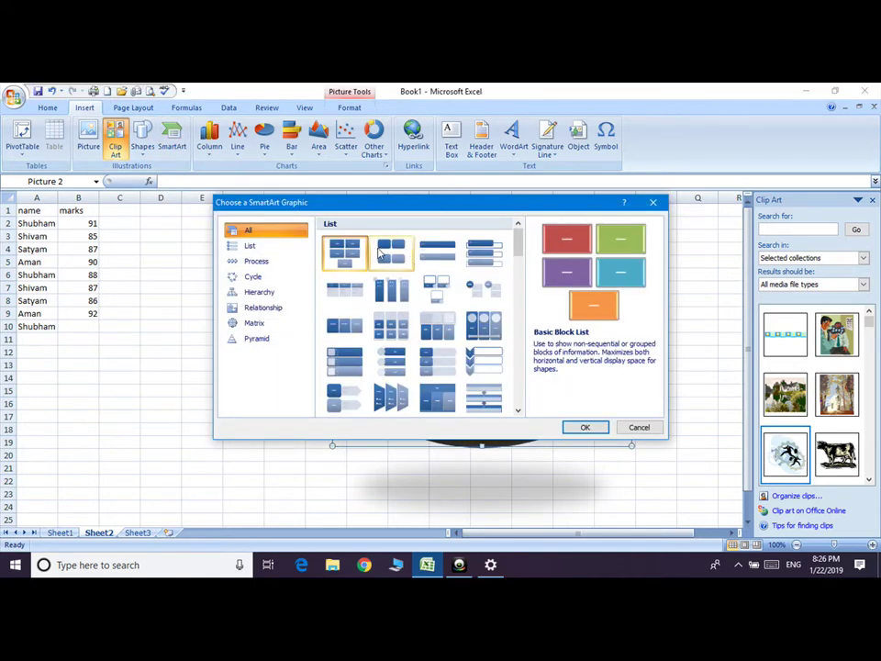
click(388, 261)
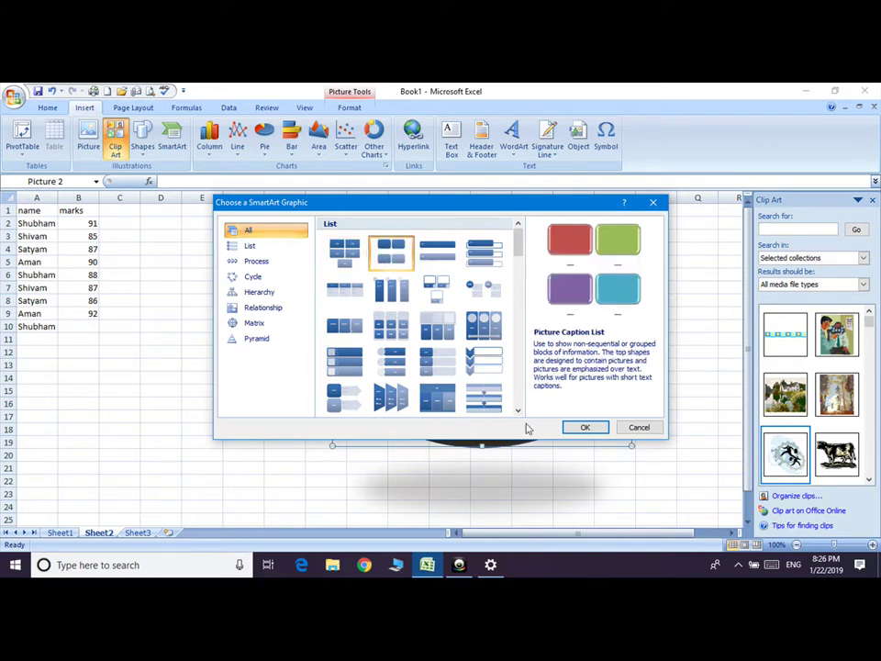
click(589, 426)
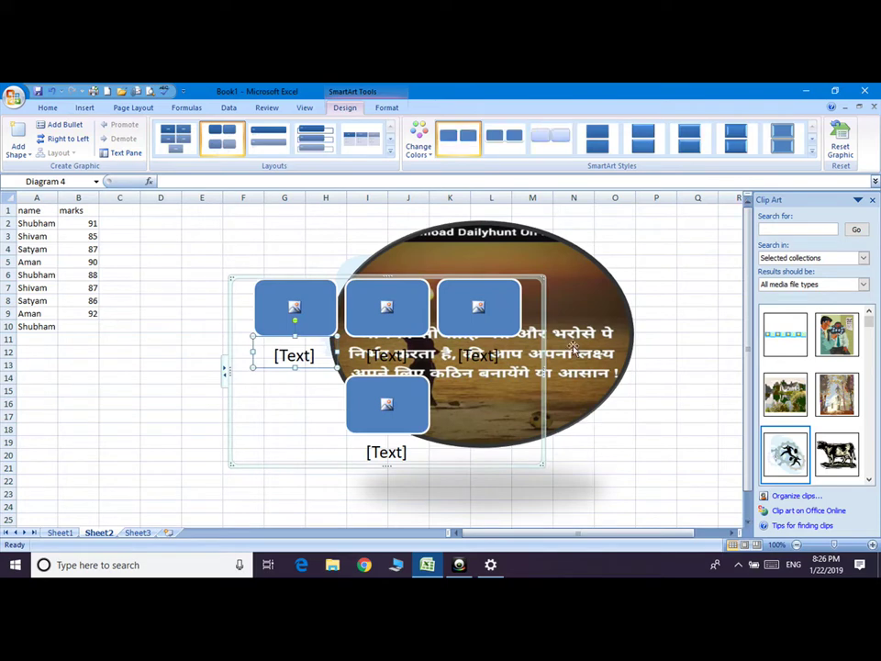
click(294, 312)
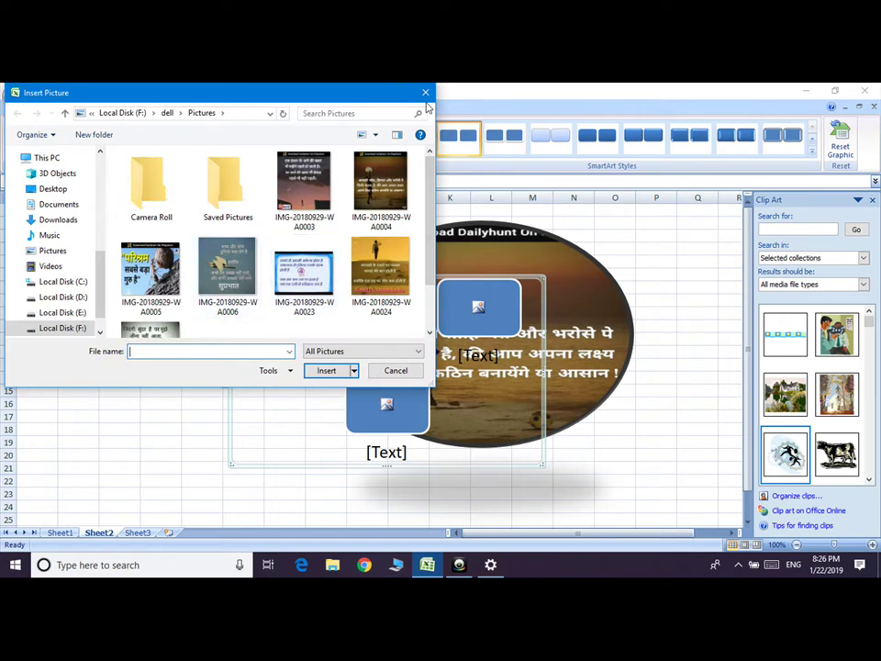
click(425, 92)
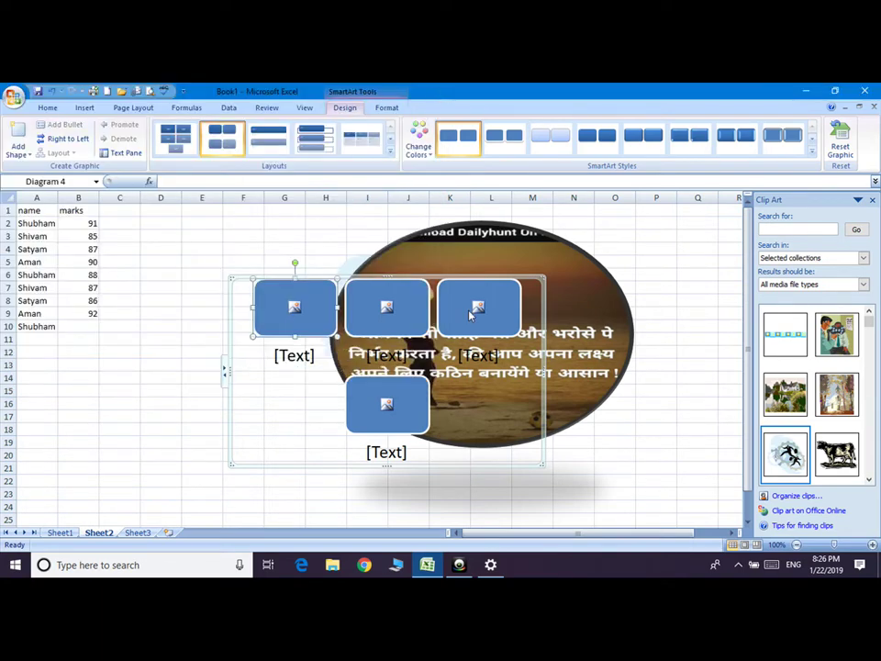
Type a caption in the first shape, add a bullet line, and switch the diagram to Right to Left.
click(306, 359)
text(ad)
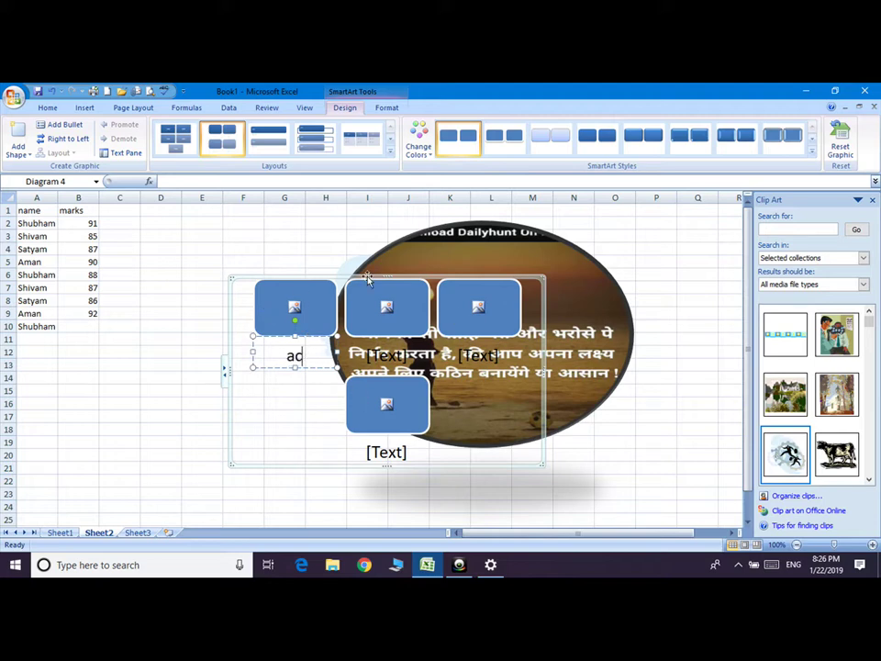
key(BackSpace)
text(c)
key(BackSpace)
text(d)
click(73, 129)
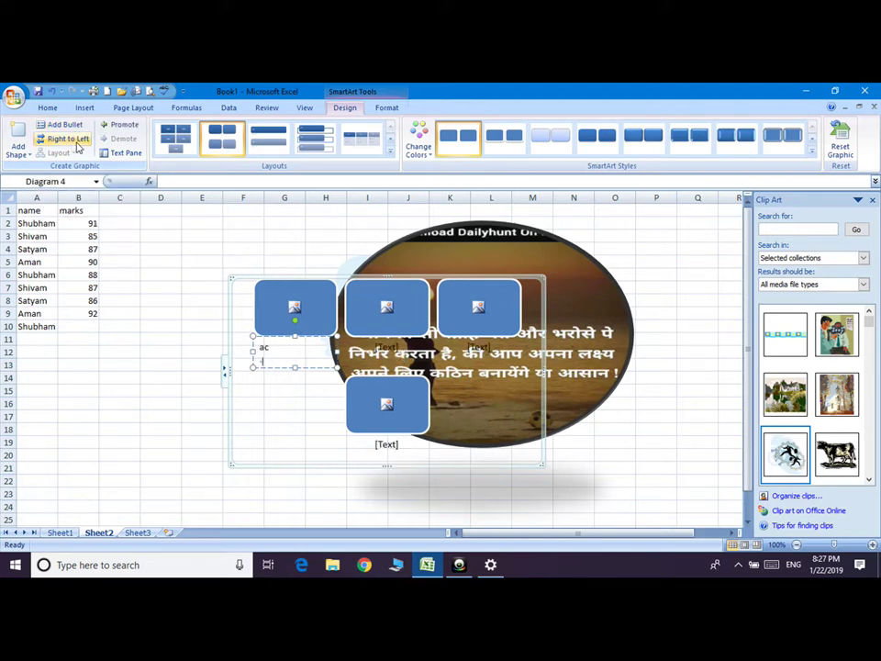
click(72, 138)
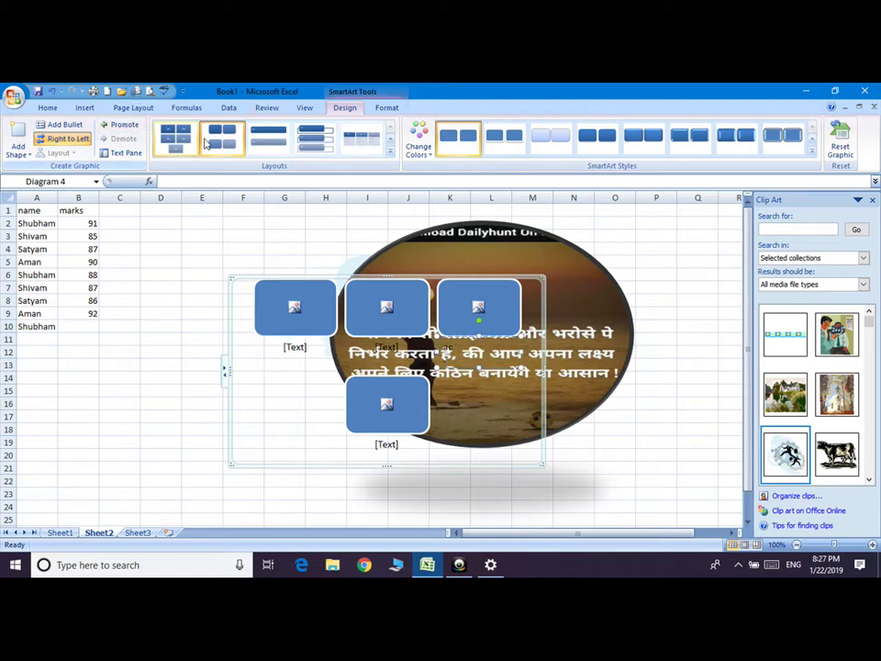
Apply a Colorful scheme to the SmartArt shapes (olive, brown, red, green).
click(418, 145)
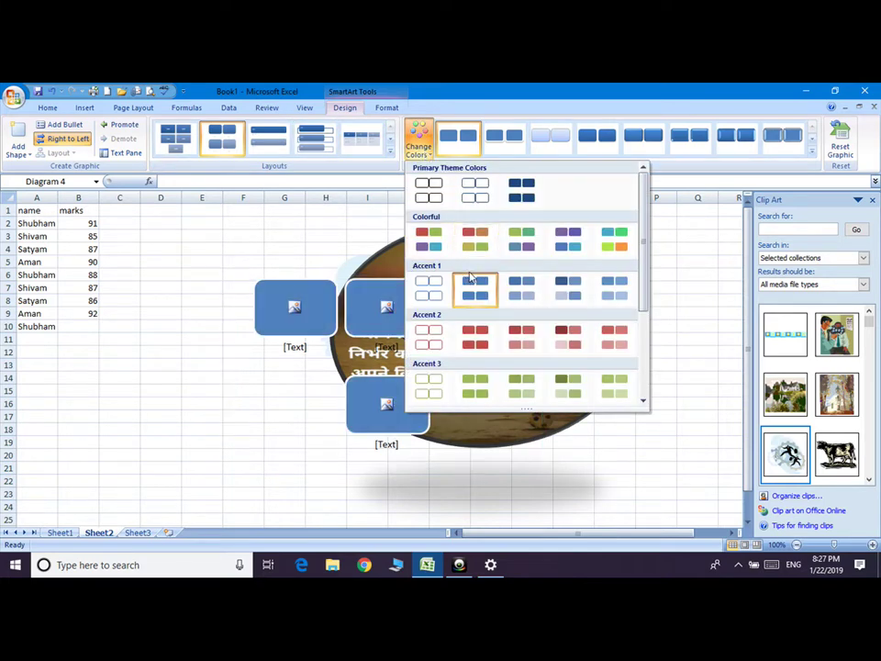
click(476, 246)
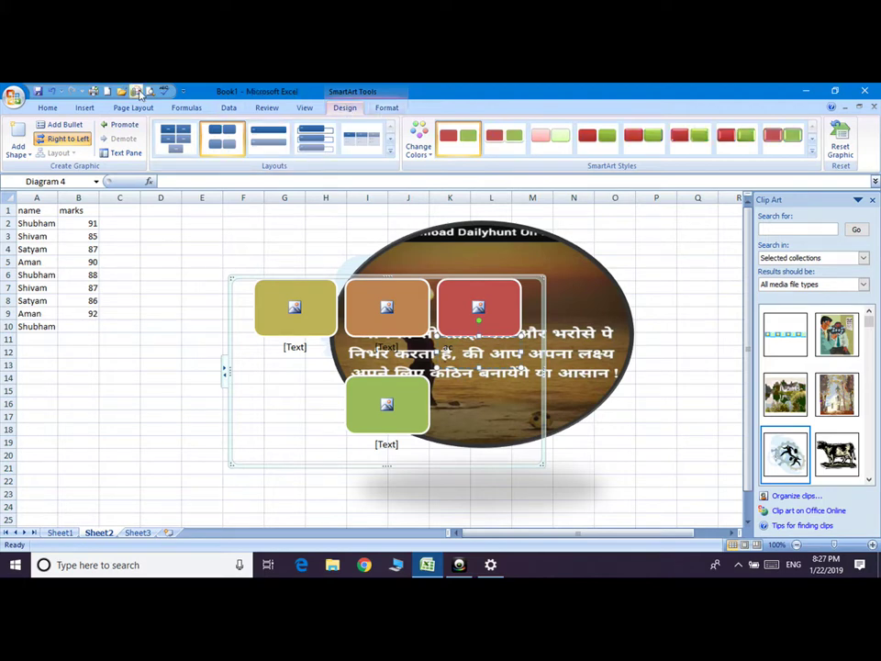
click(84, 108)
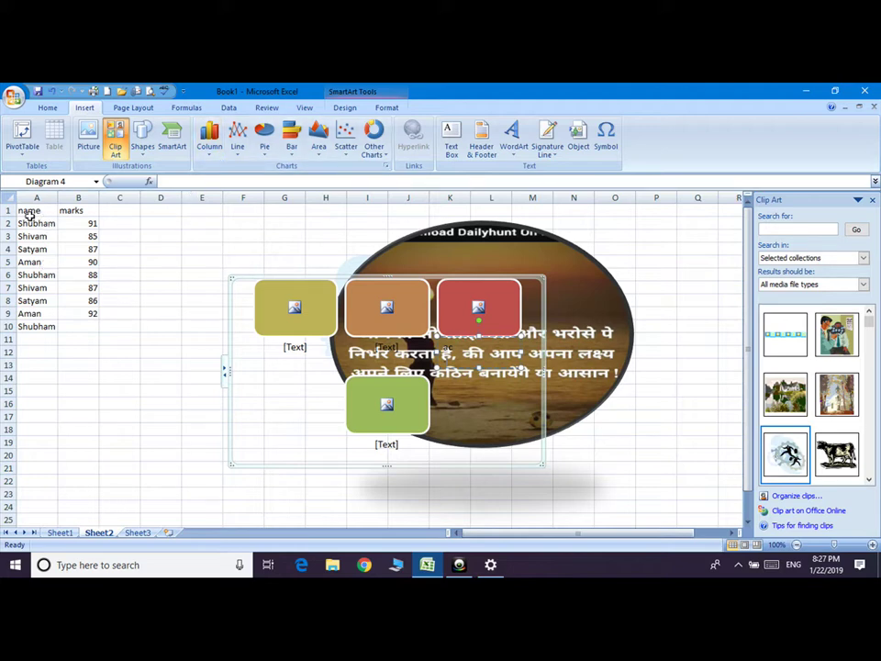
Chart A1:B9 as a 3-D column chart titled marks on Sheet2.
drag(29, 213, 84, 313)
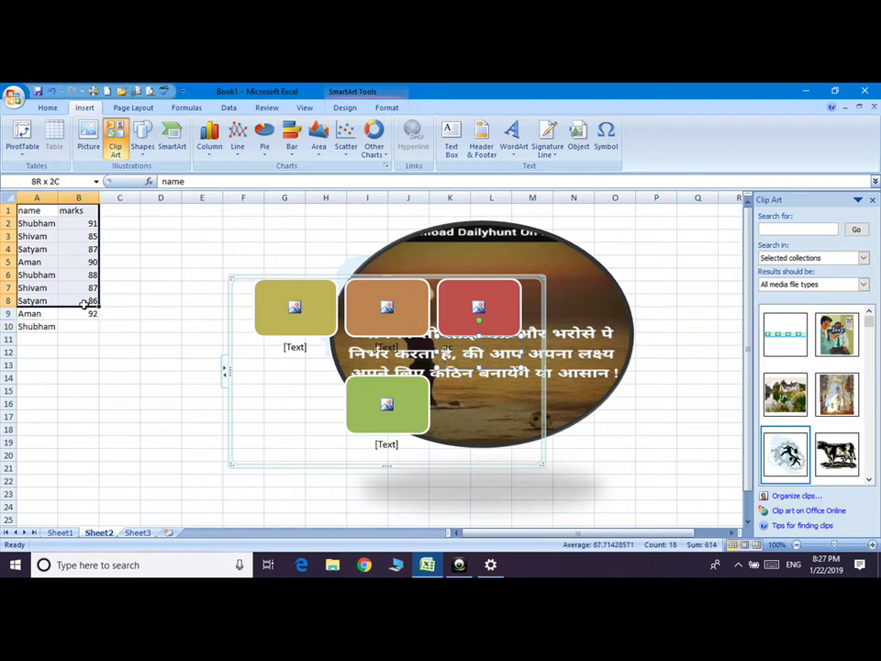
click(210, 147)
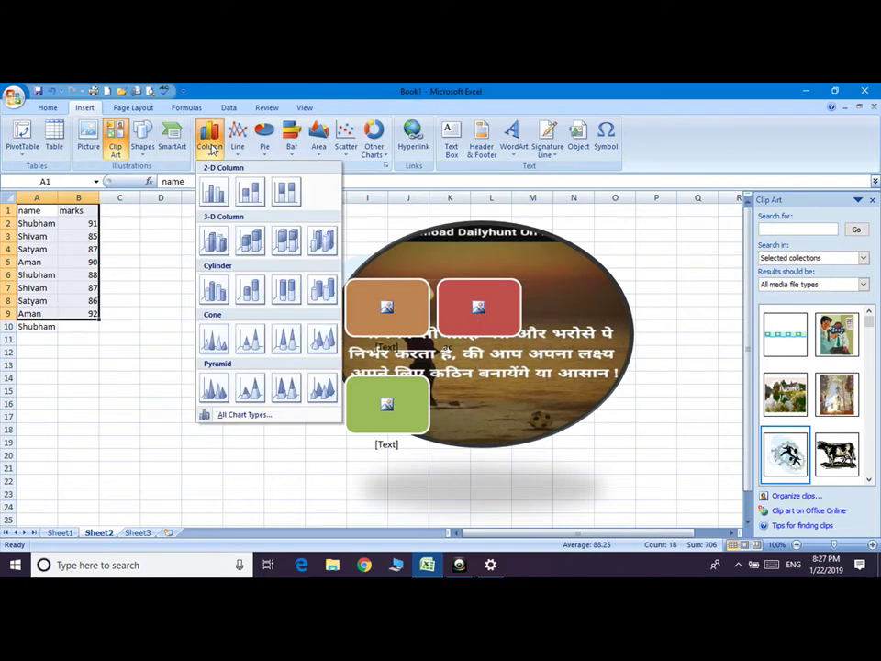
click(252, 290)
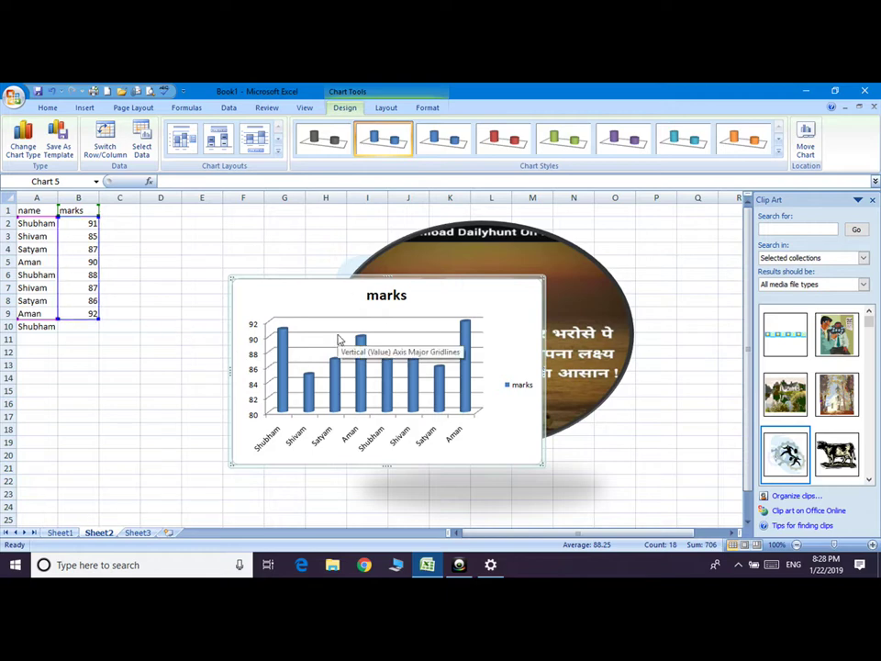
click(138, 533)
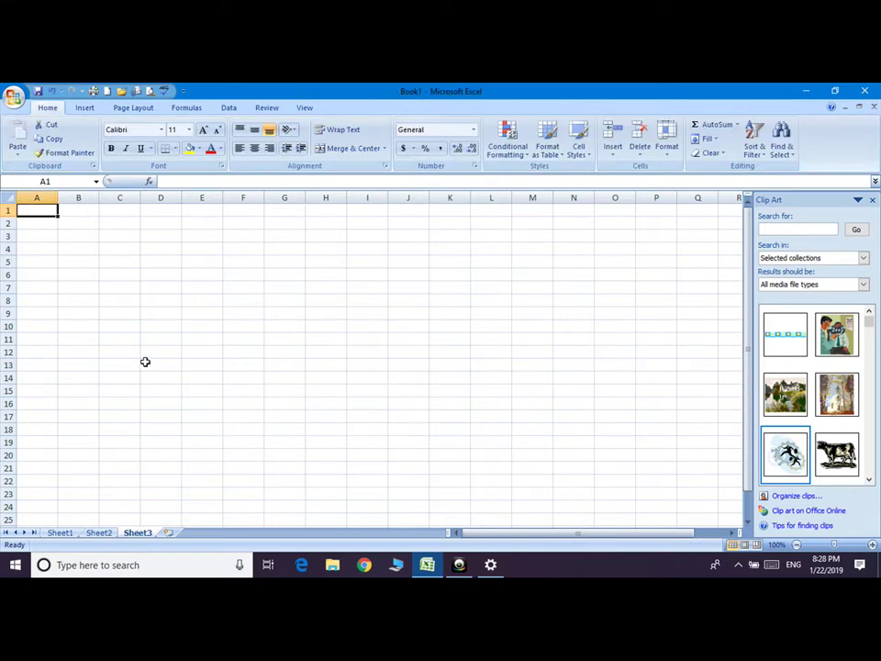
click(99, 534)
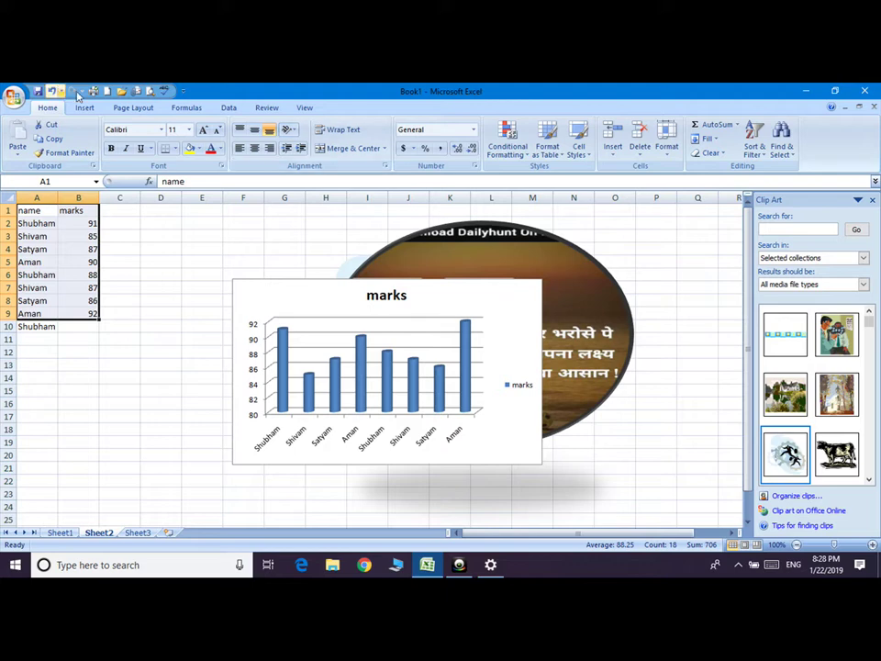
click(90, 109)
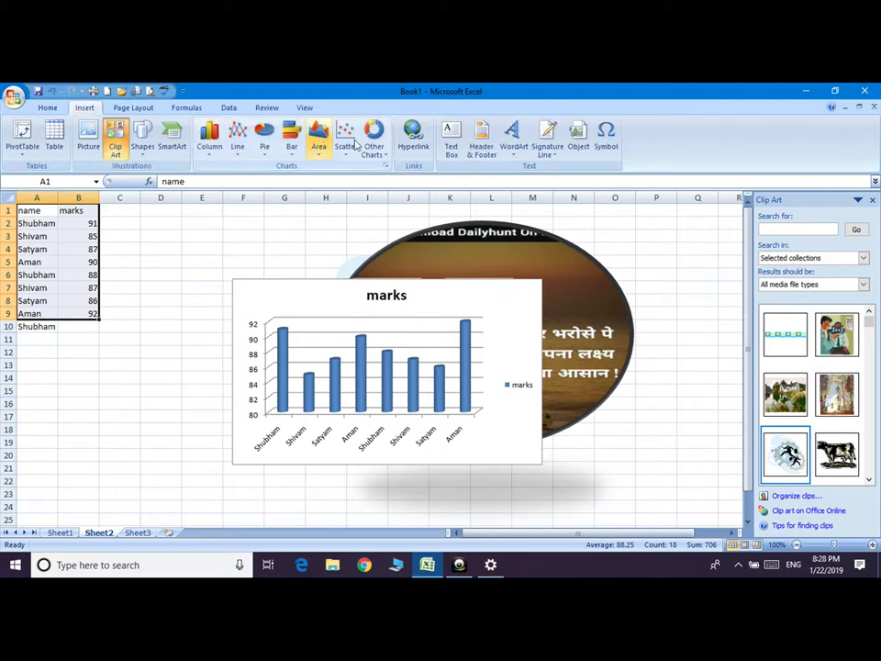
Insert a 2-D pie chart of the marks and apply the green chart style.
click(265, 142)
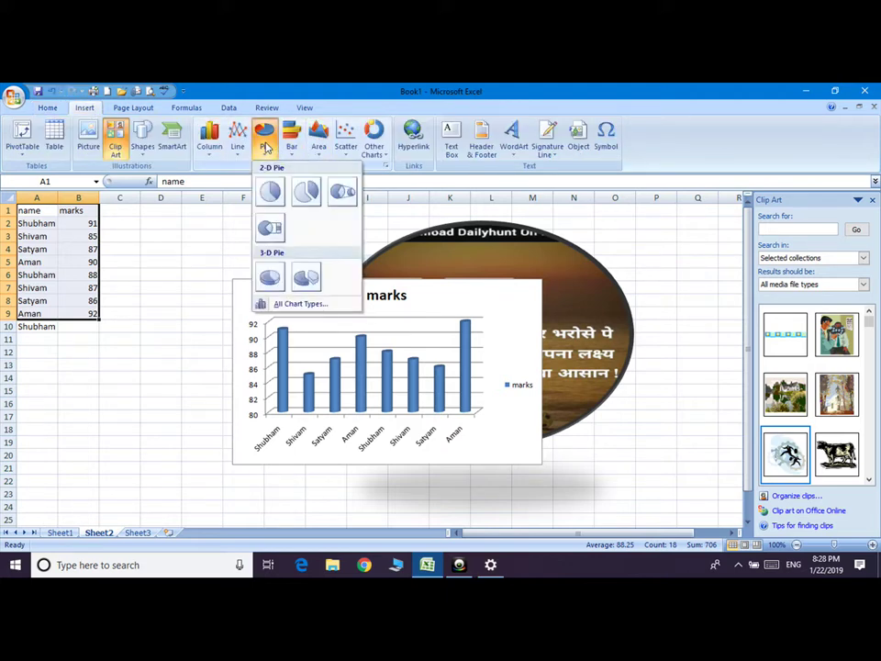
click(272, 203)
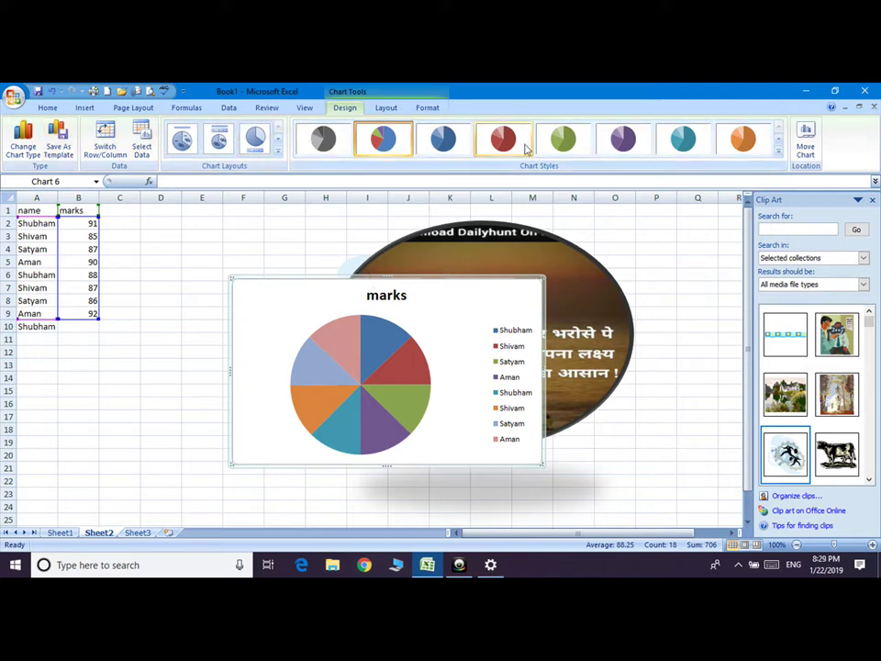
click(589, 145)
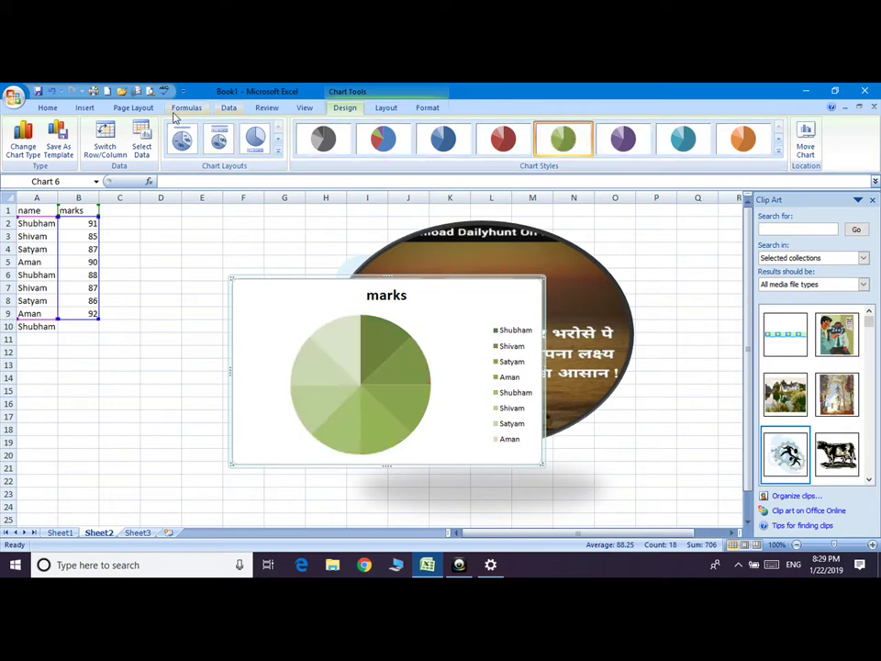
click(84, 109)
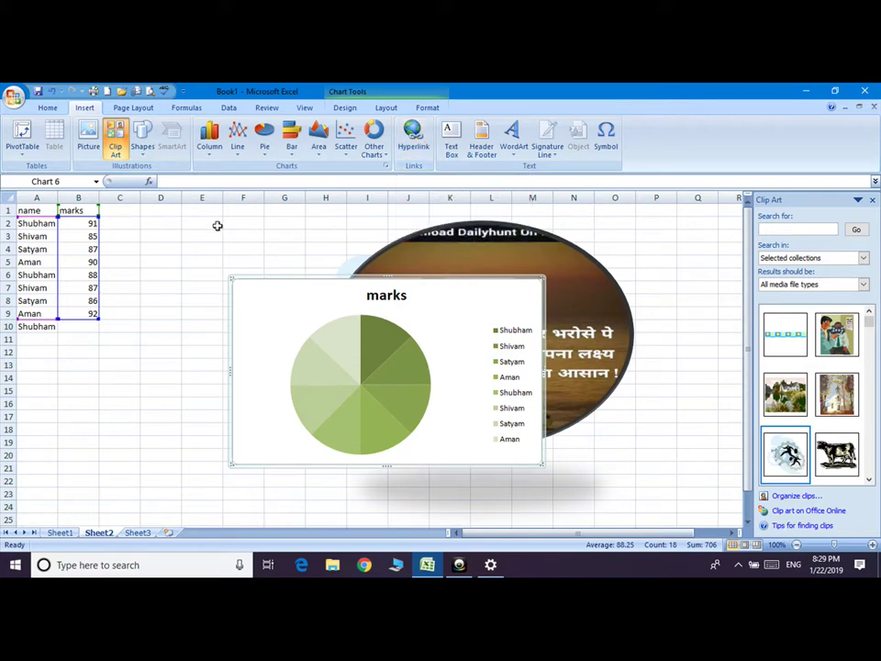
click(33, 248)
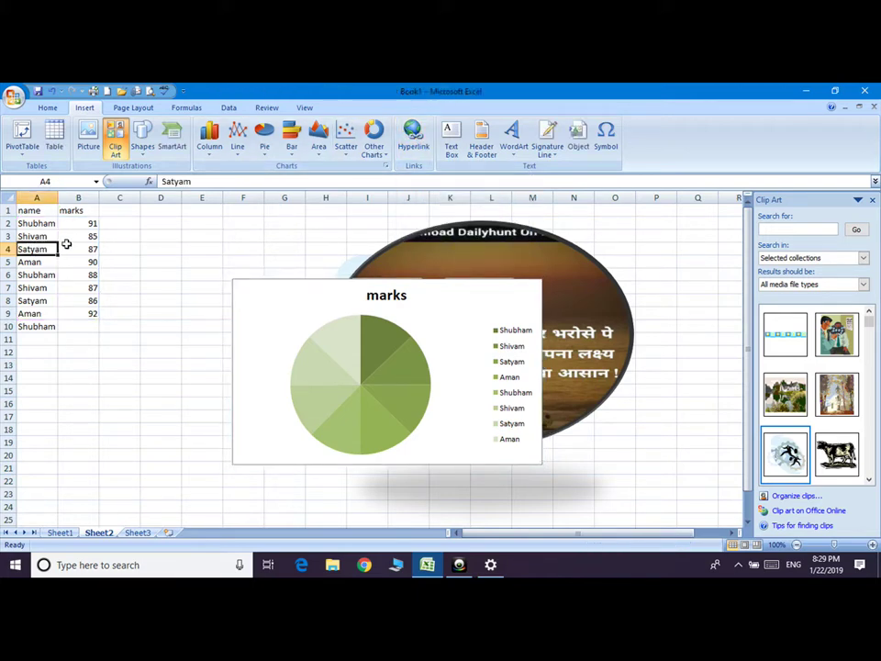
Hyperlink Satyam in A4 to MOTORS PRESENTATION.pptx, then test it and close the security warning.
click(414, 140)
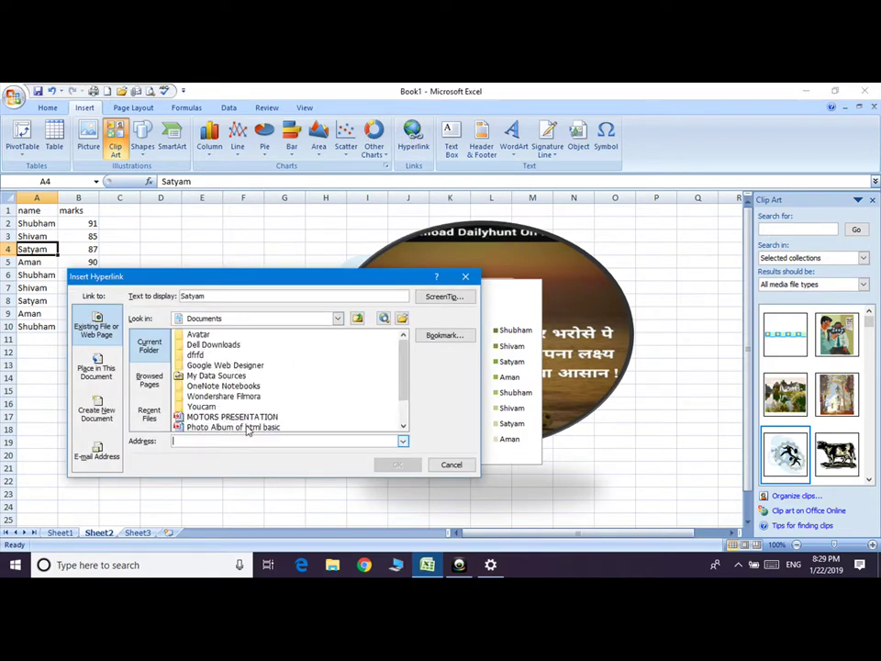
click(248, 418)
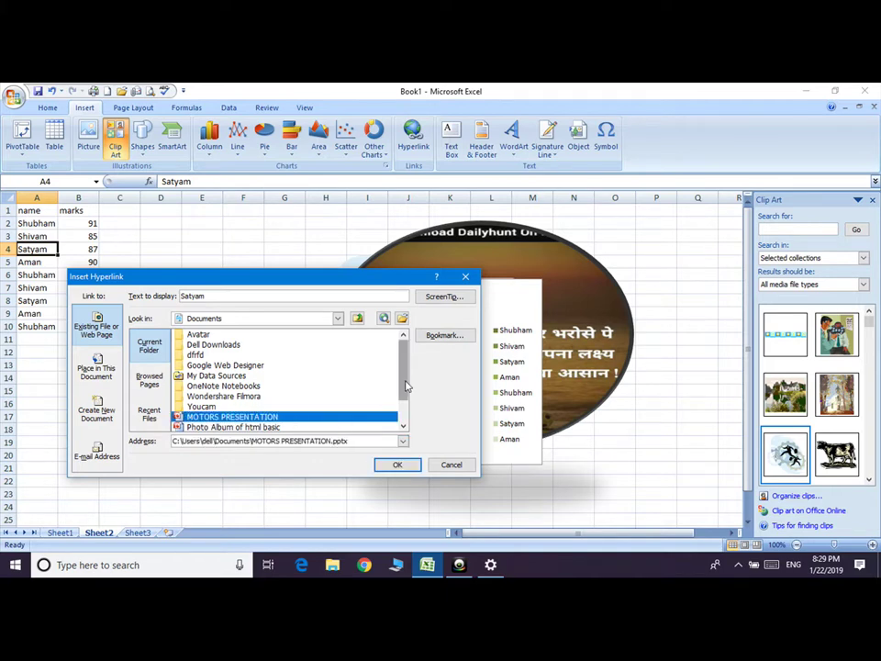
scroll(407, 419, down, 1)
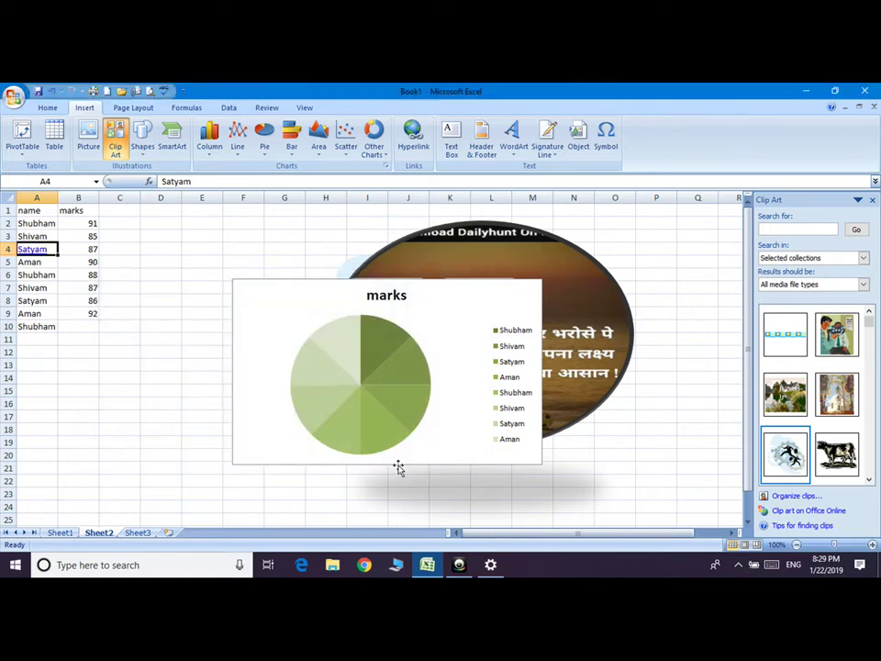
mouse_move(33, 252)
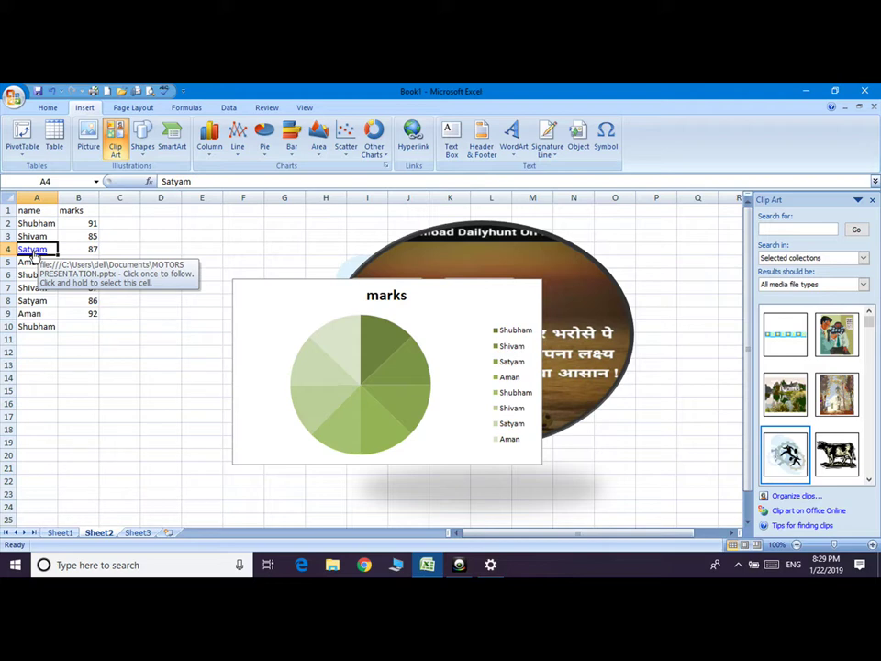
click(33, 250)
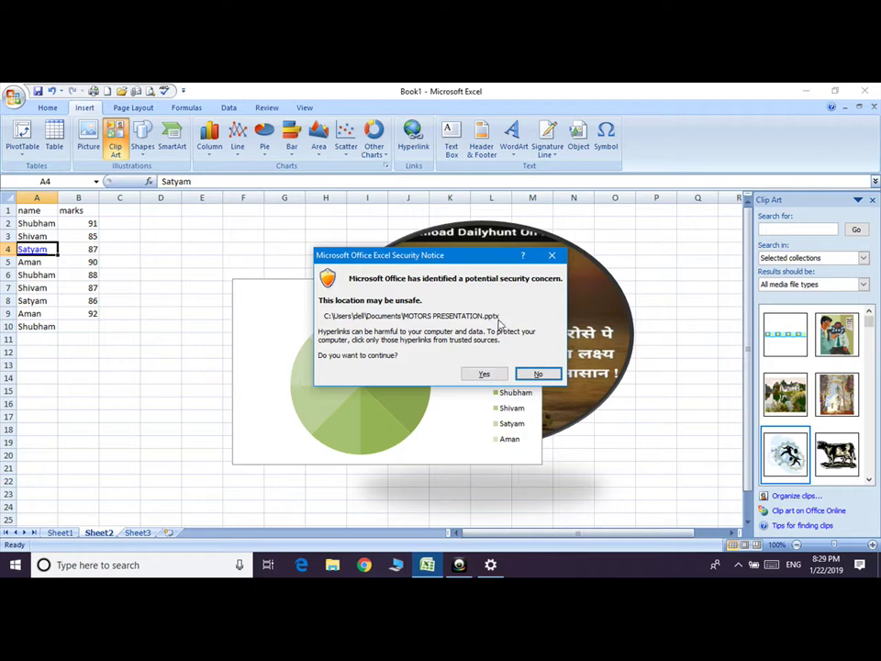
click(552, 254)
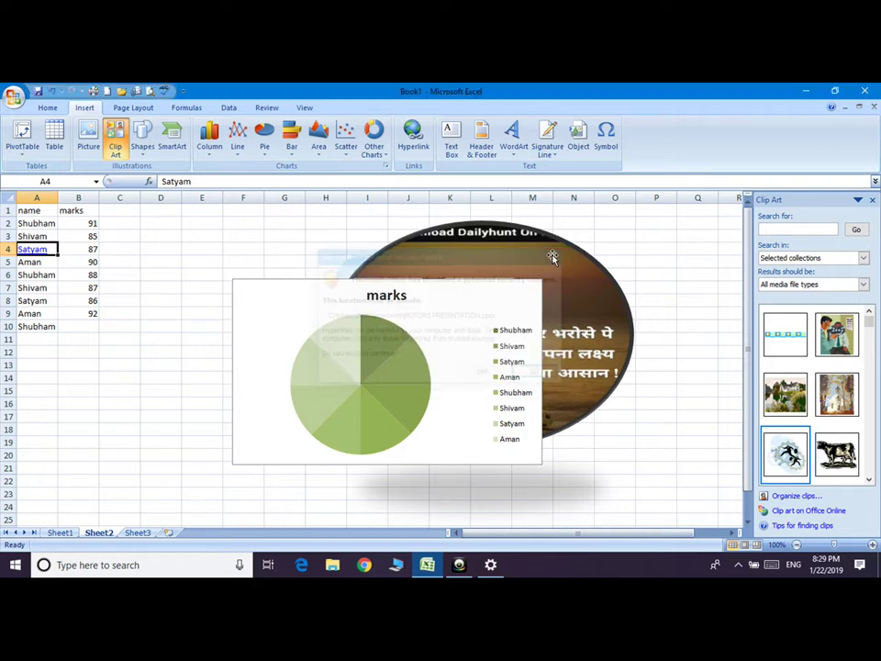
Draw a text box across columns K–M containing 'ytdythdrtg', right of the marks table.
click(453, 156)
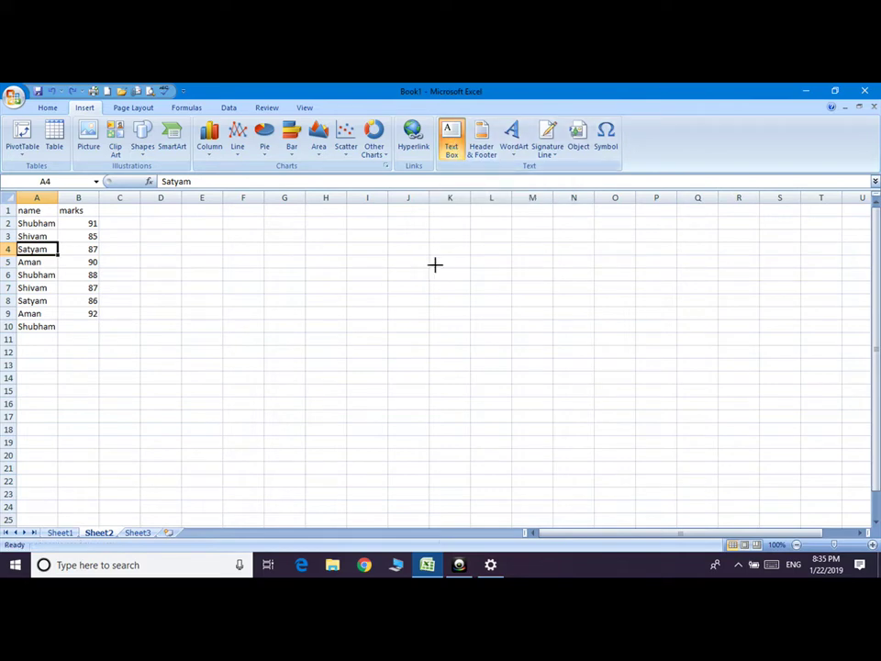
drag(435, 265, 558, 352)
text(ytdythdrtg)
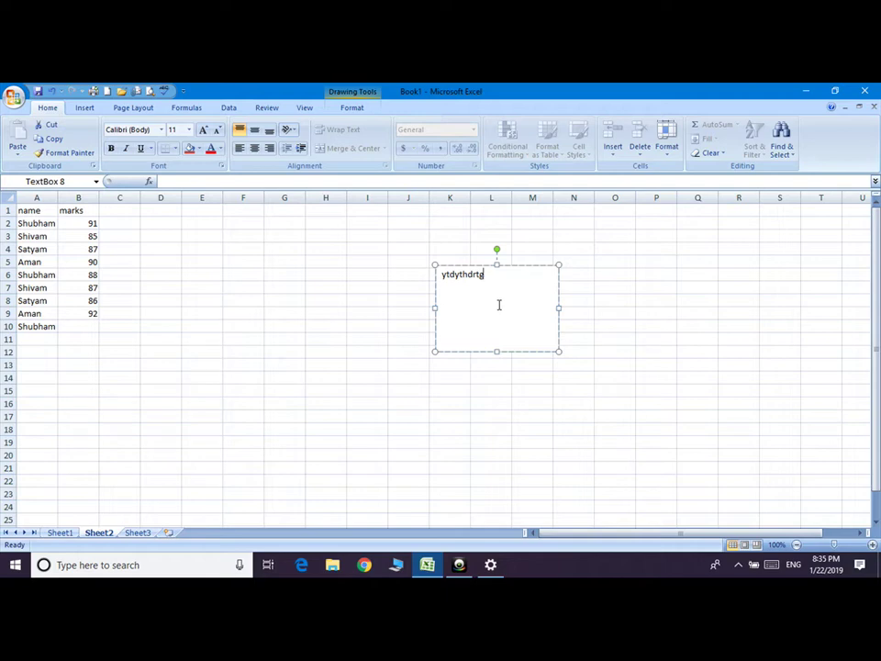
click(84, 108)
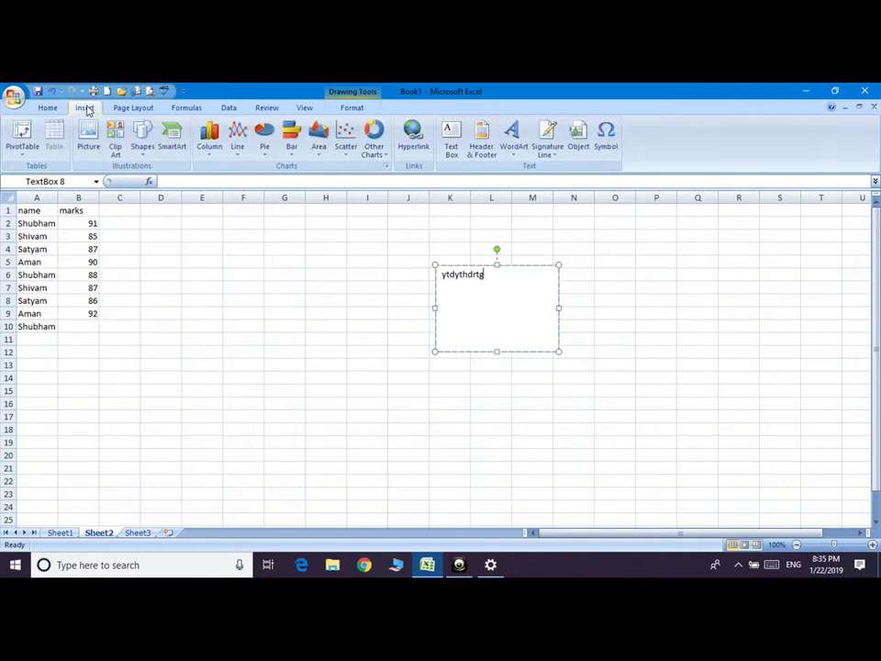
Add a page-number header to Sheet2 using the Page 1 header preset.
click(471, 142)
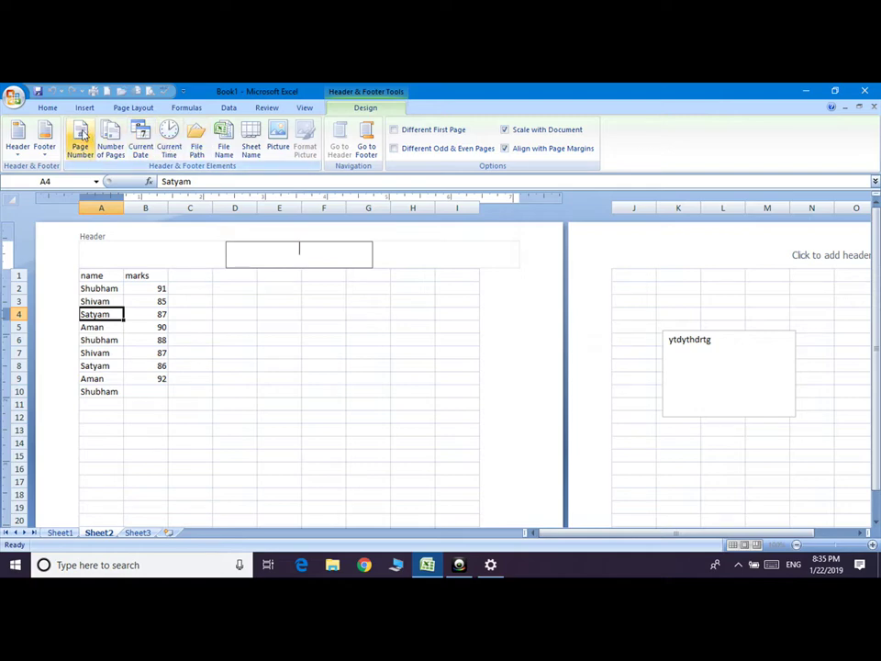
click(81, 137)
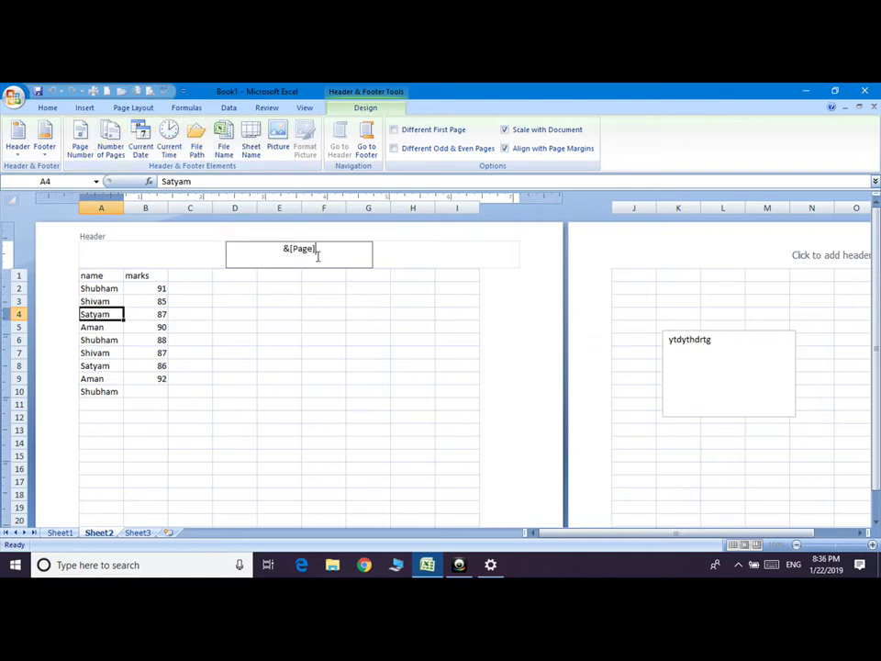
click(25, 156)
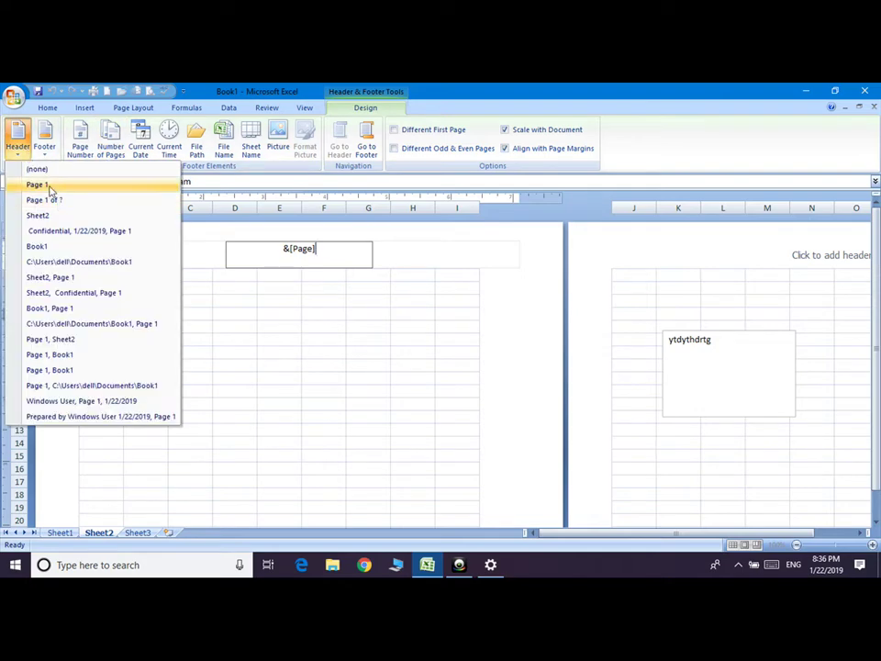
click(50, 187)
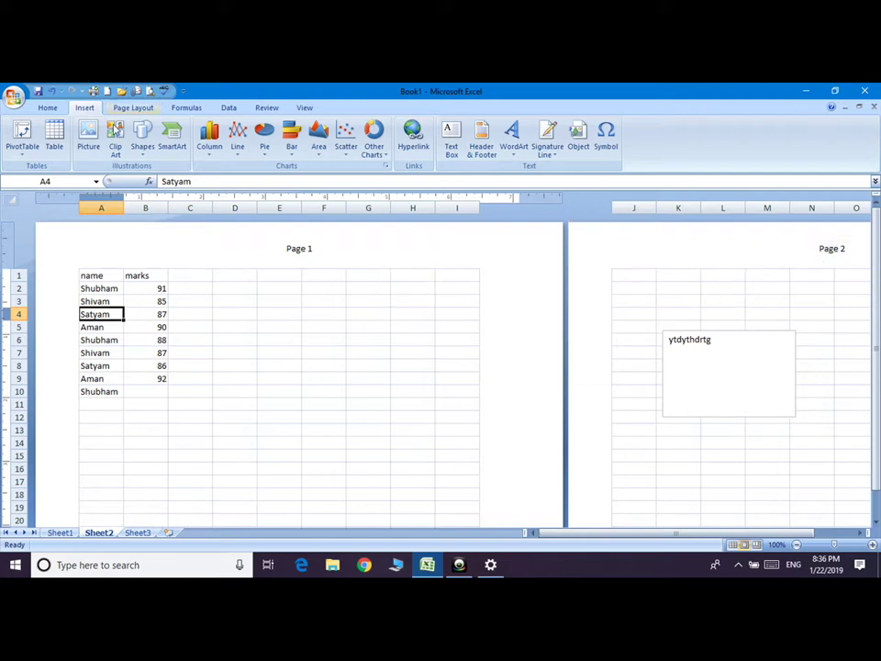
Set the footer to the Sheet2 sheet-name preset.
click(483, 147)
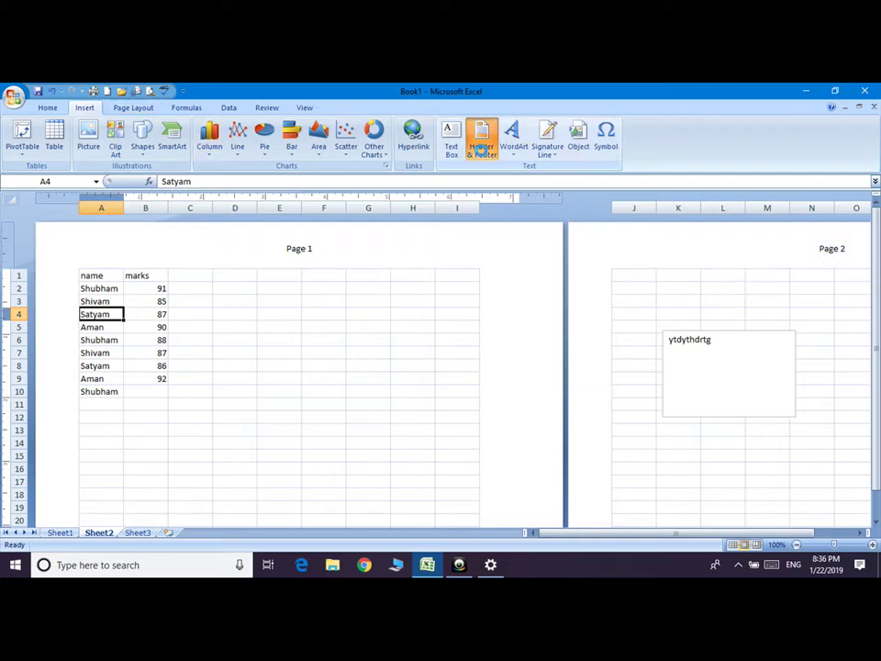
click(48, 147)
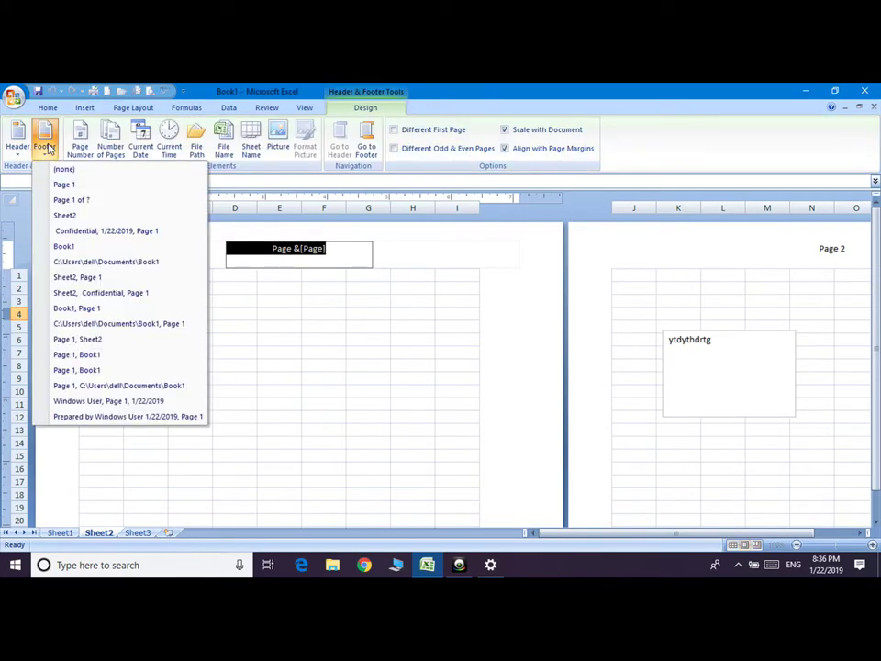
click(85, 217)
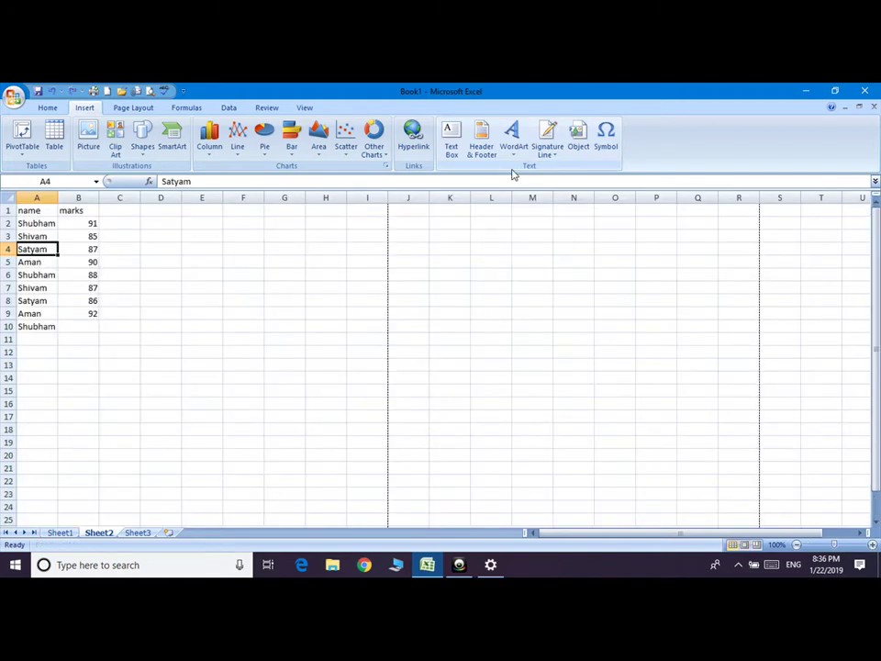
Insert red WordArt text reading 'sfasdfasf' on the sheet.
click(515, 147)
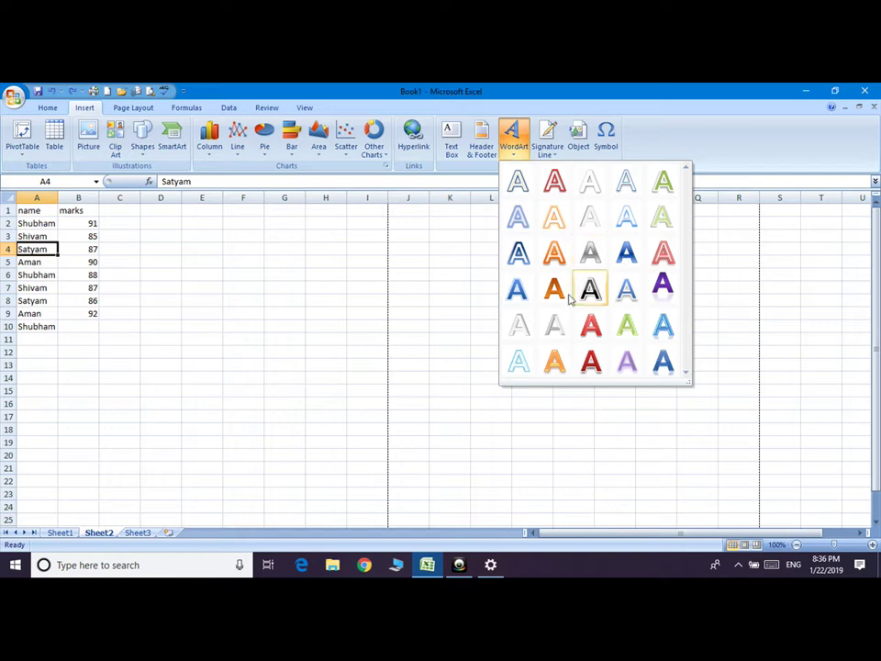
click(592, 326)
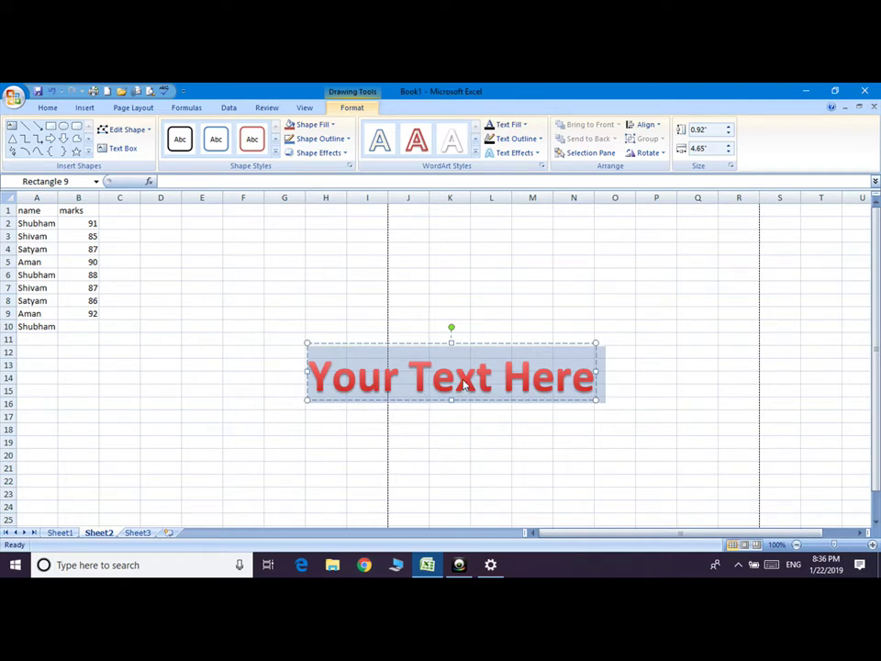
text(sfasdfa)
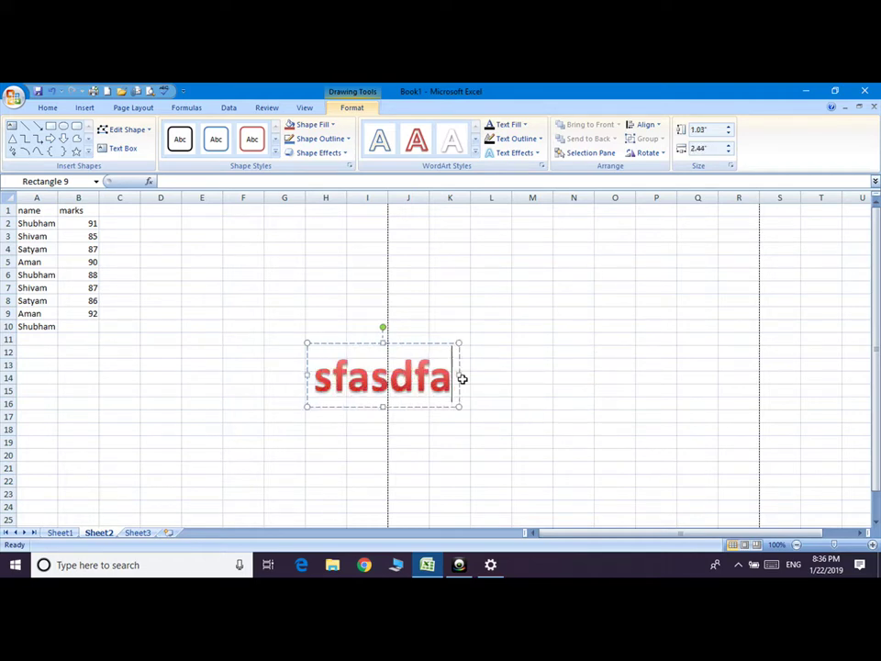
text(sf)
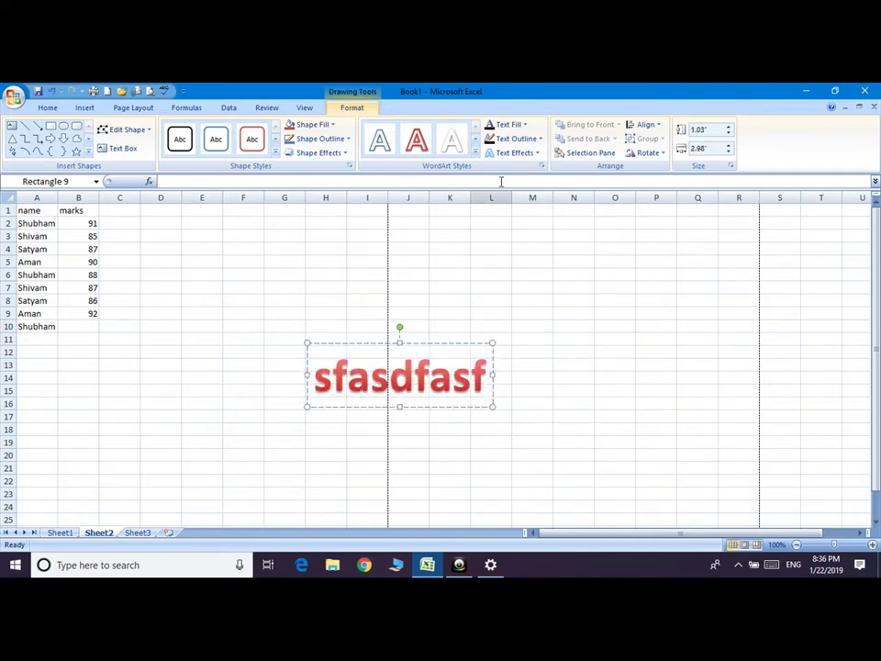
Give the WordArt a perspective 3-D rotation and recolour its fill purple.
click(536, 155)
mouse_move(533, 288)
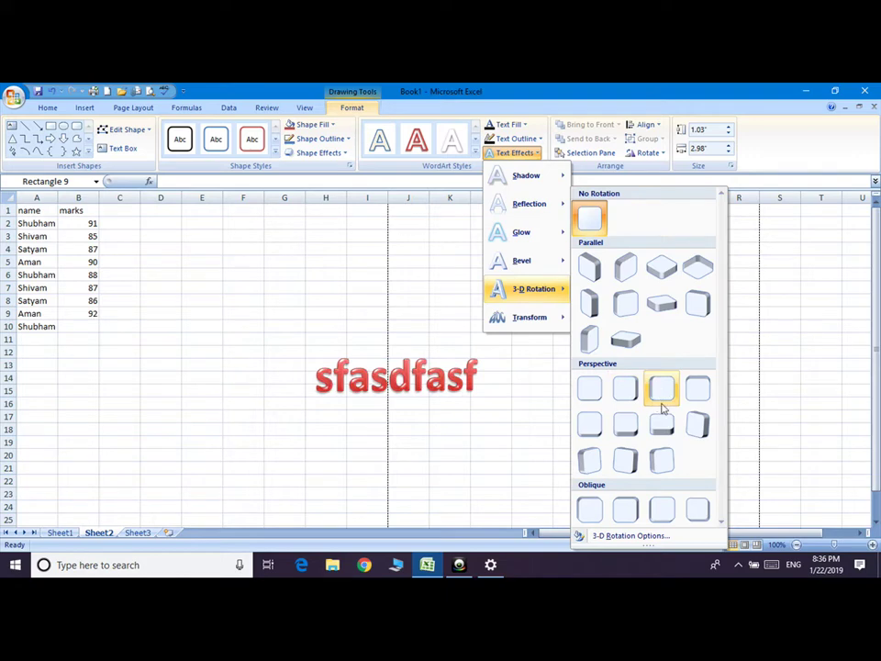
click(662, 426)
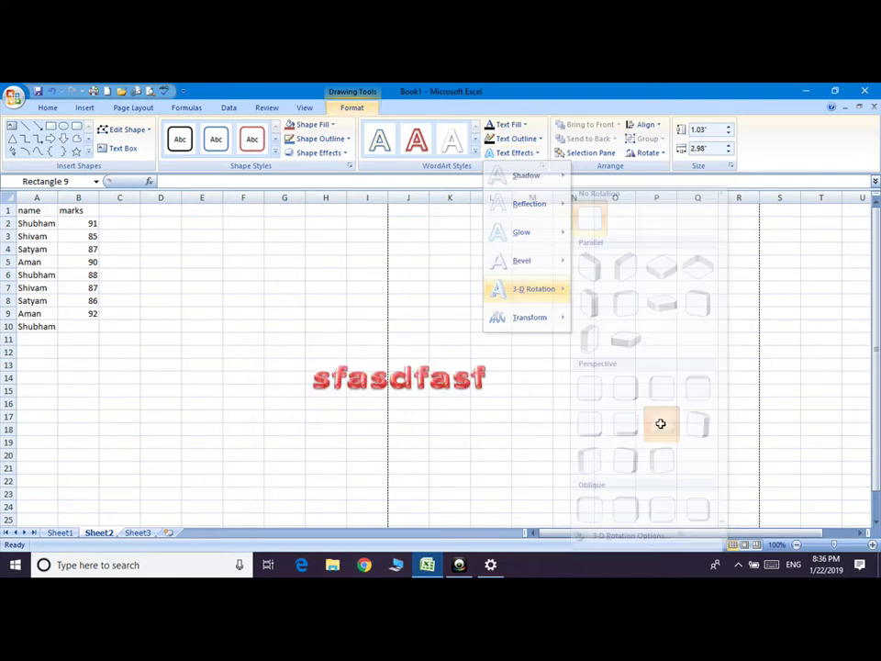
click(528, 139)
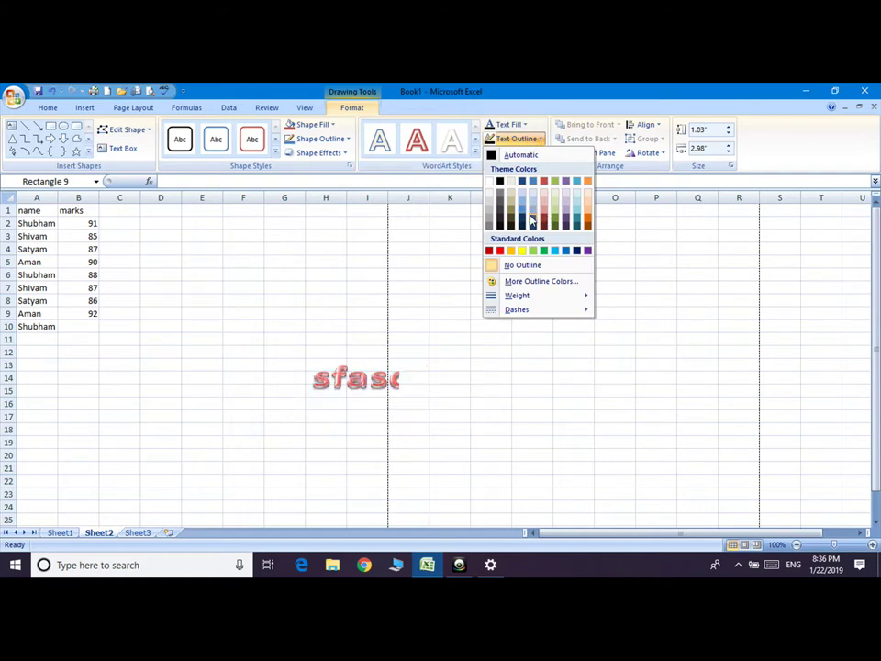
click(533, 220)
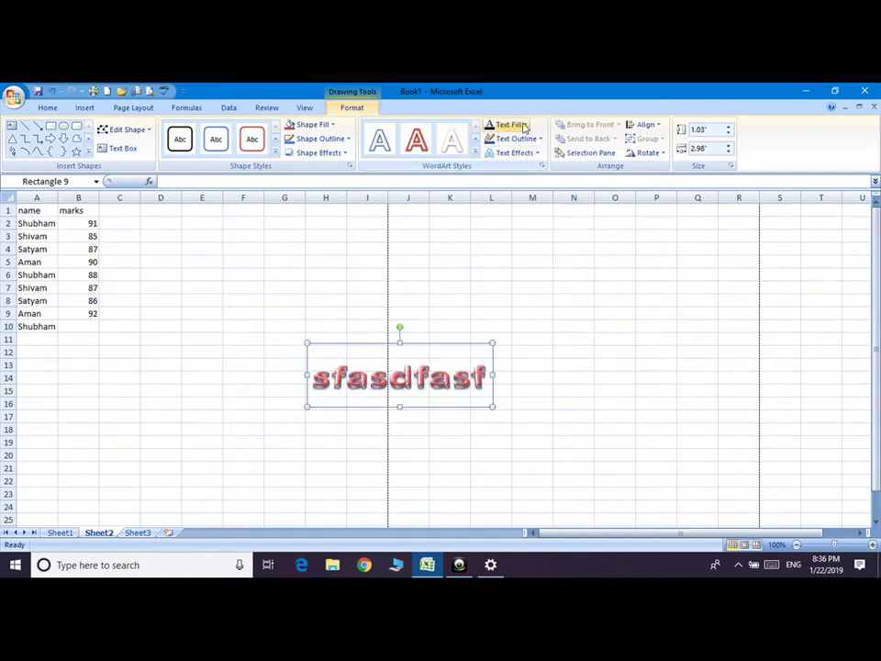
click(524, 126)
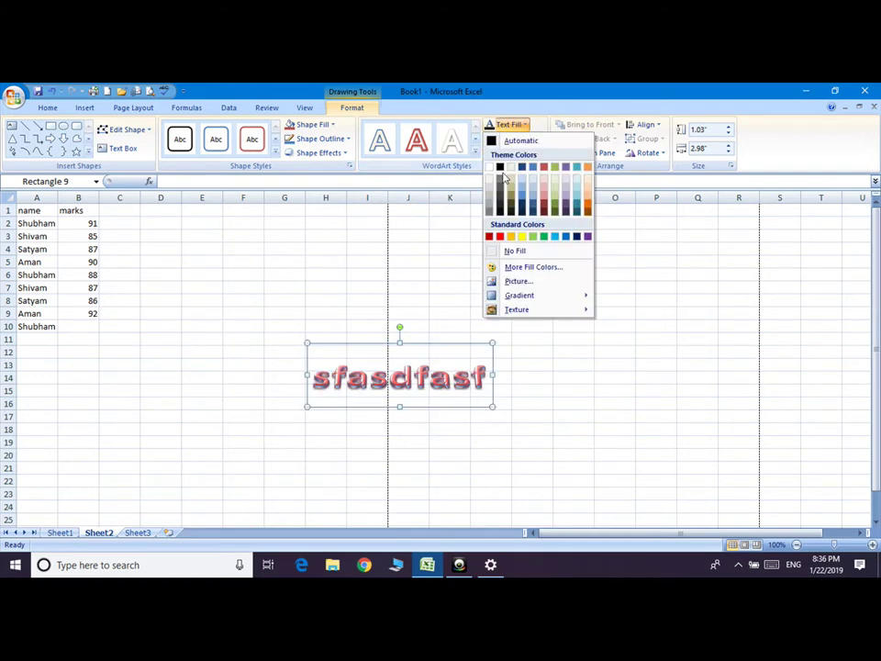
click(543, 214)
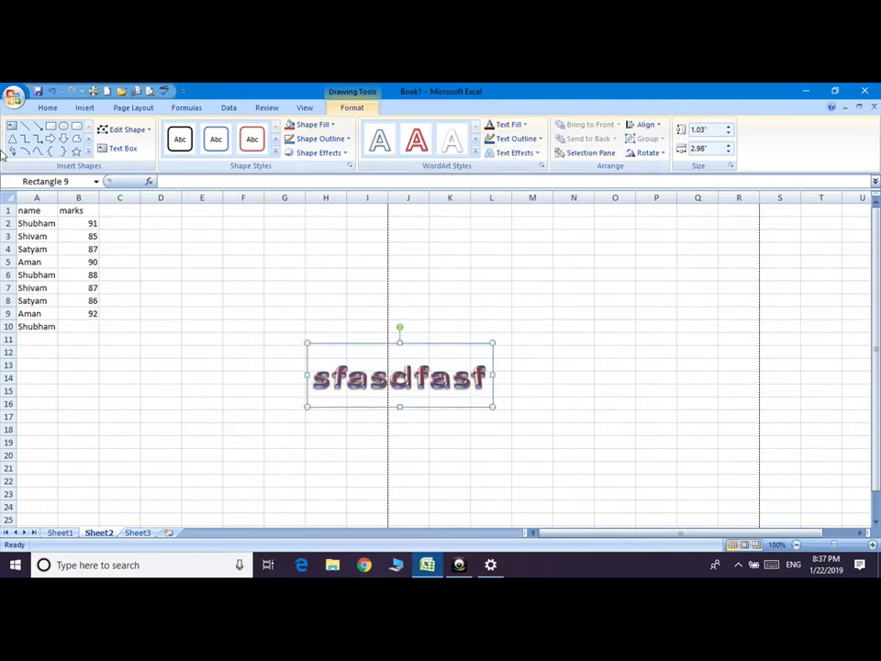
Draw a blue rectangle covering roughly cells F3 to H7.
click(52, 129)
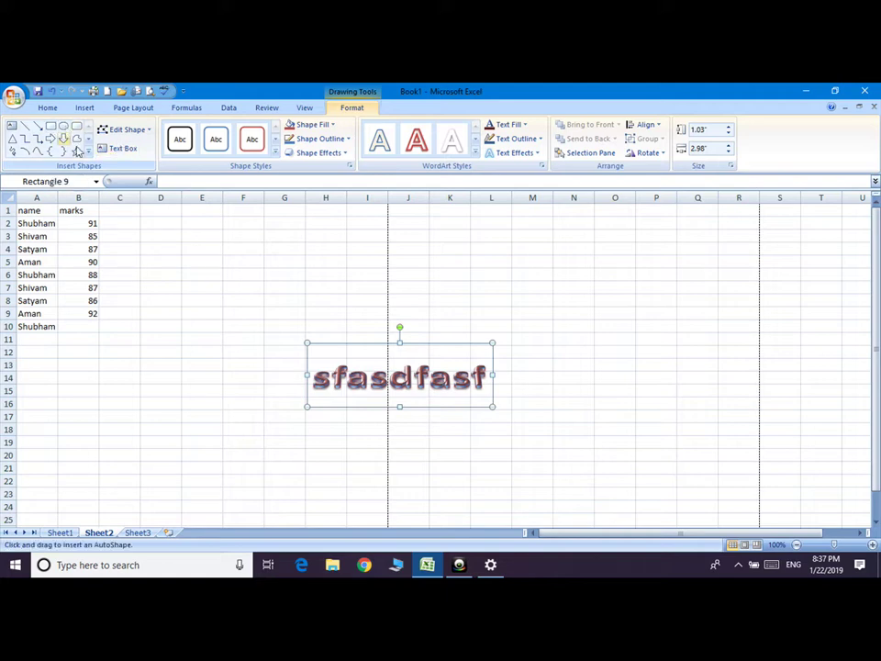
drag(237, 233, 334, 296)
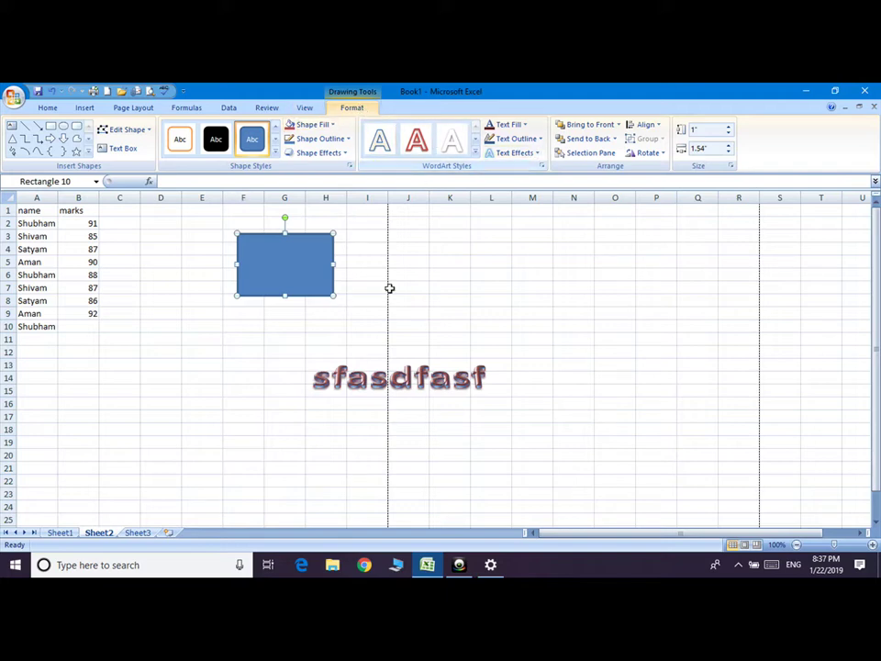
click(85, 109)
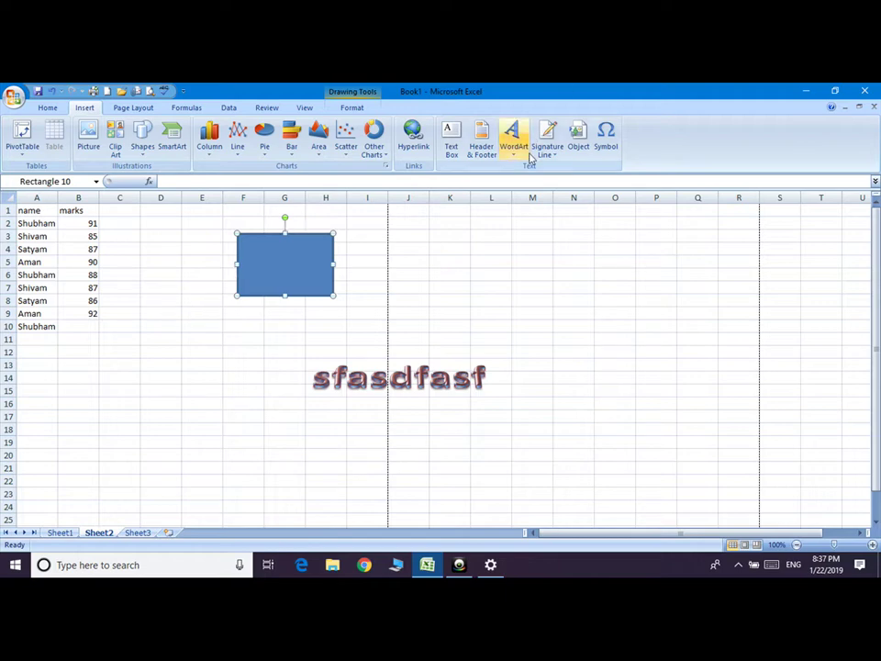
Insert an Office signature line with the signer's name and title Manager below the marks table.
click(549, 152)
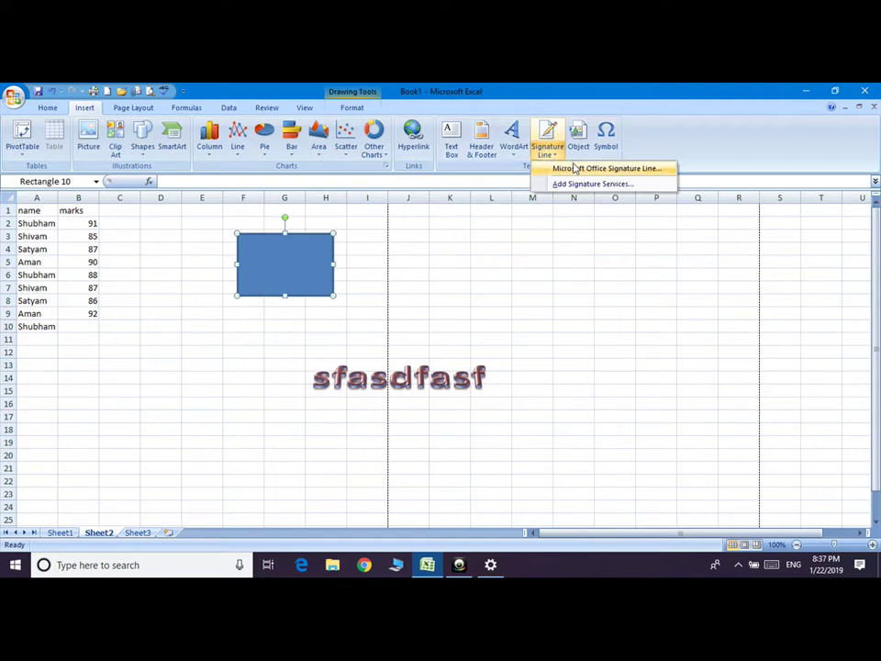
click(574, 169)
text(sdjh)
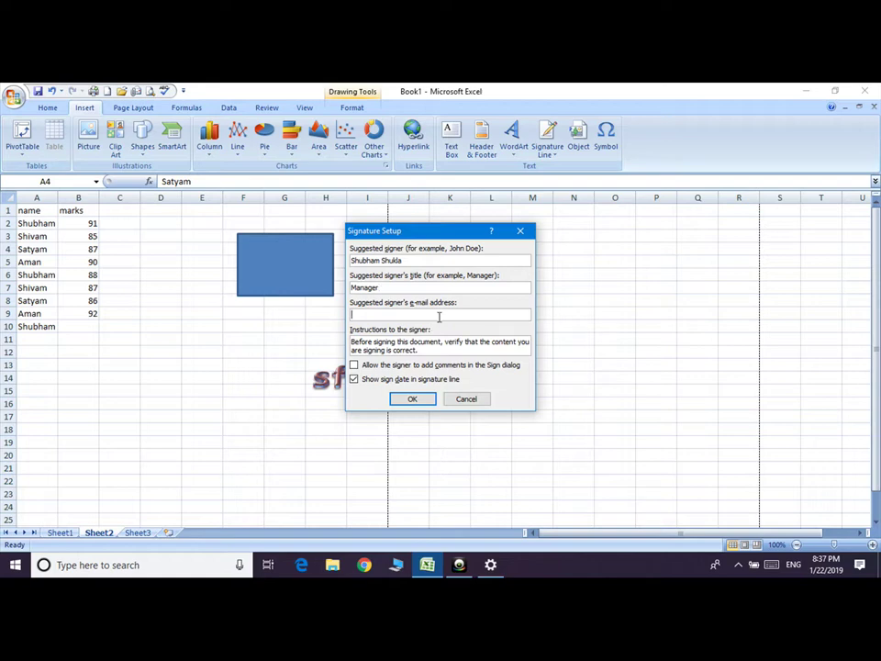
click(412, 400)
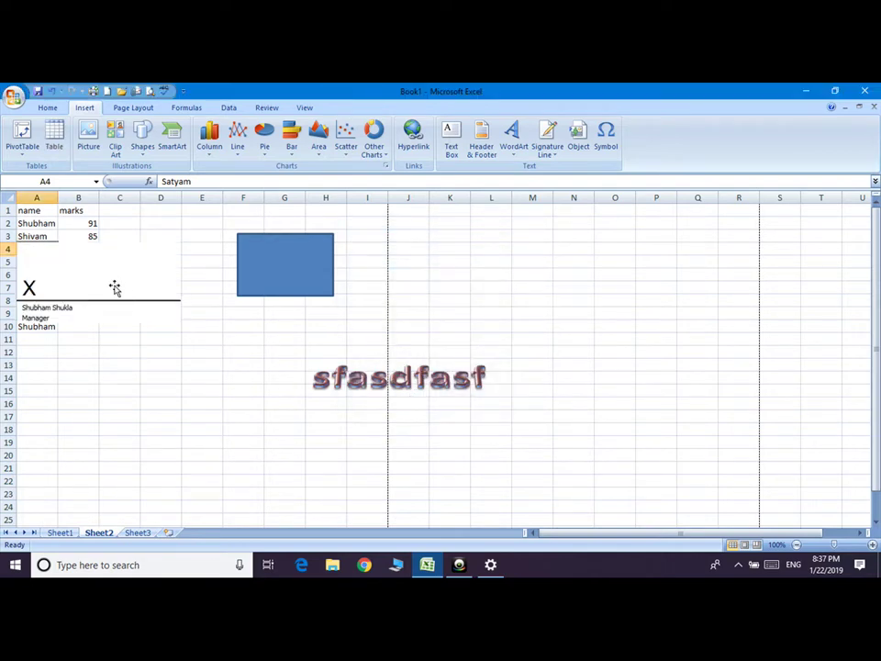
click(114, 289)
drag(193, 433, 193, 431)
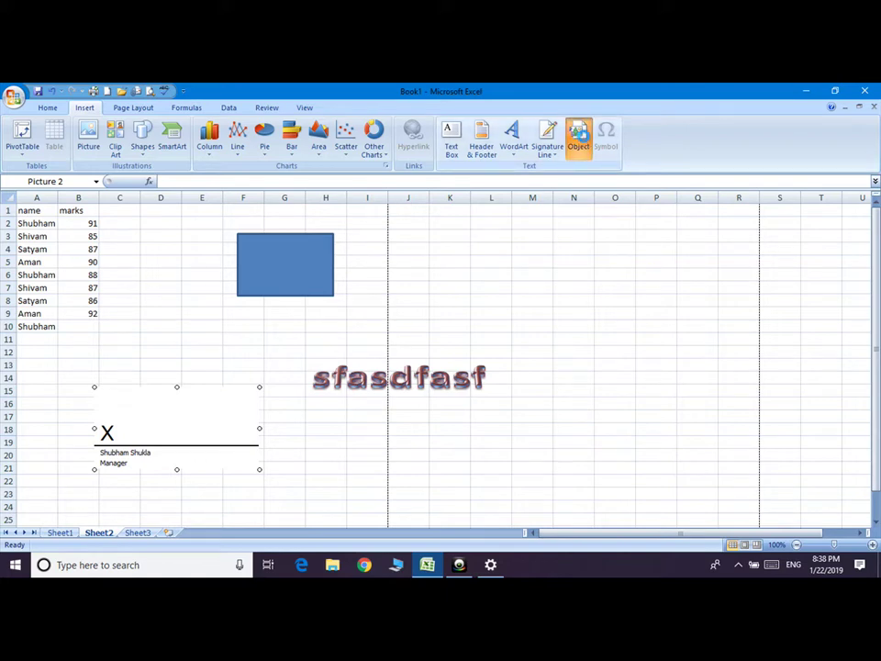
Delete the signature line from Sheet2 and bring back the Insert Object choices.
click(579, 135)
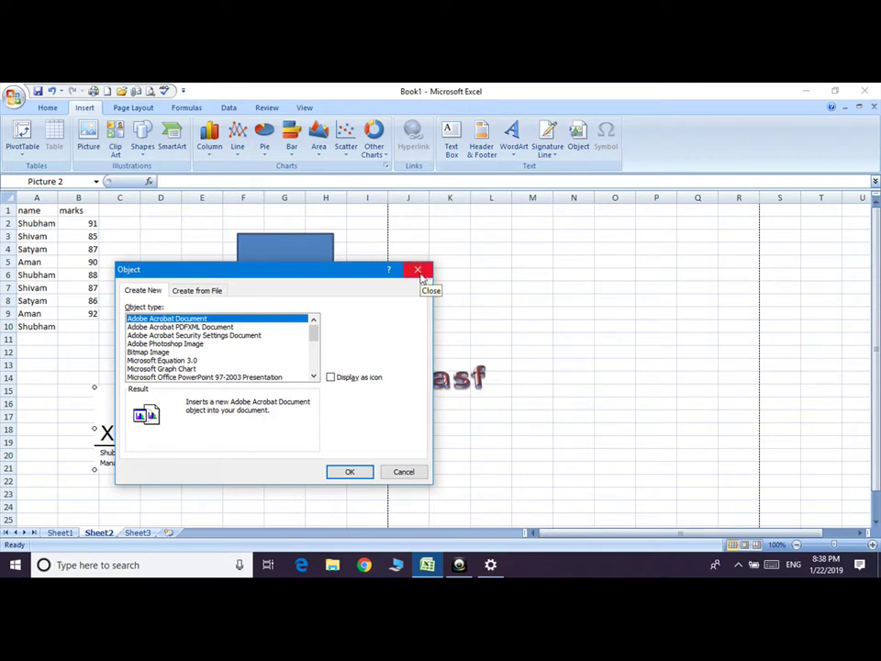
click(420, 272)
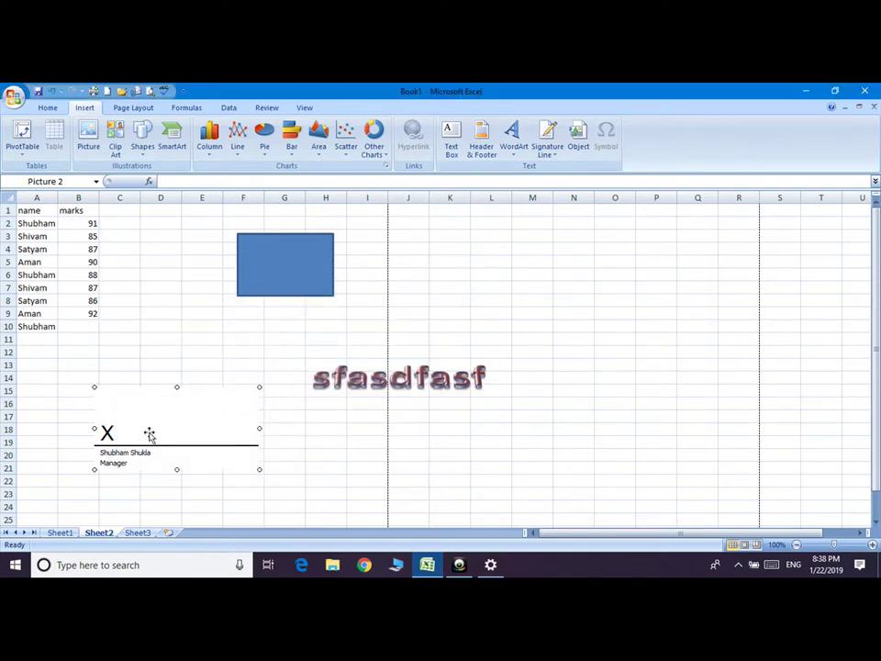
key(Delete)
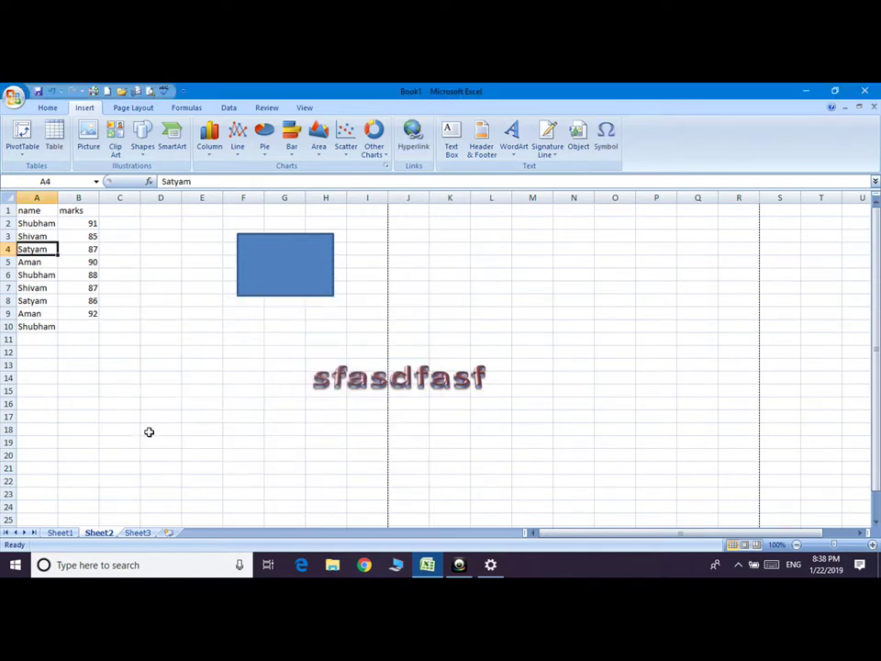
click(581, 149)
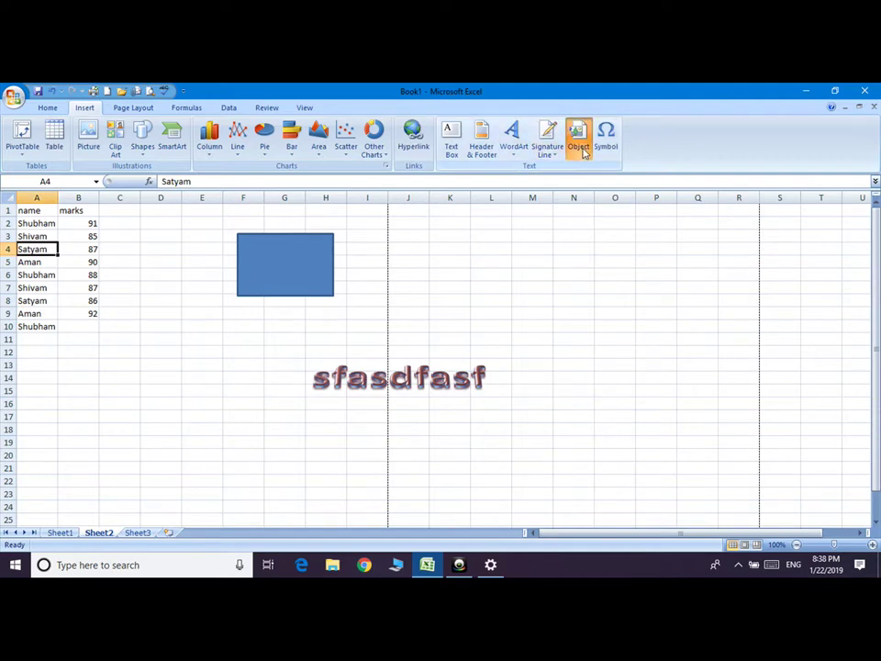
Embed a Bitmap Image, enlarge its canvas to 437×254 px, and paste the signature line.
click(150, 352)
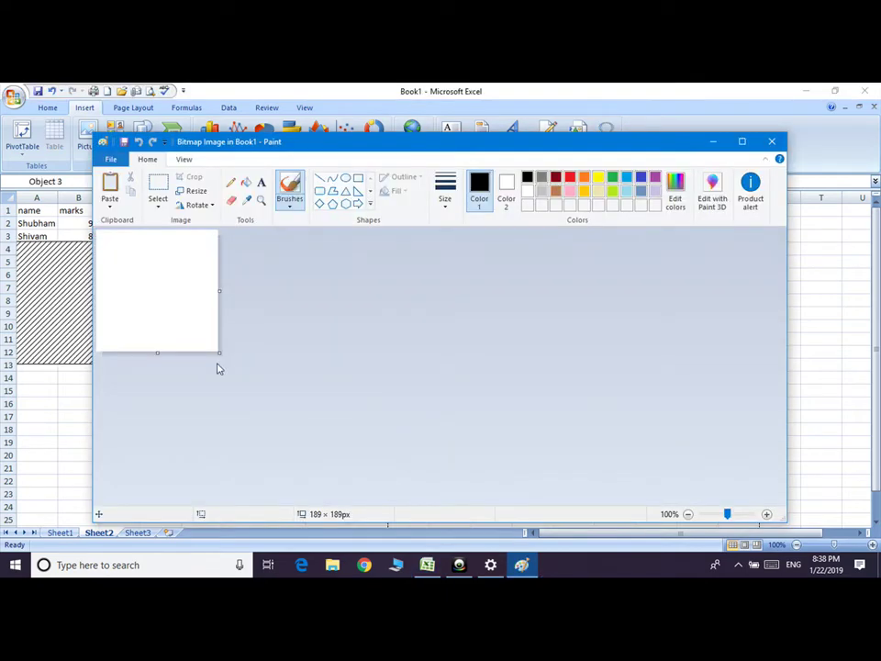
drag(220, 353, 379, 393)
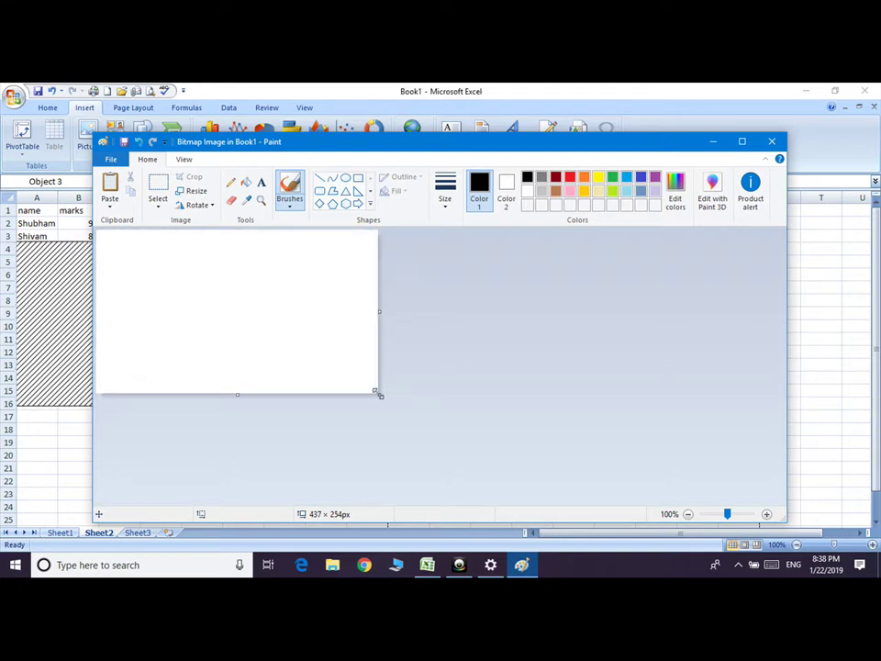
click(110, 189)
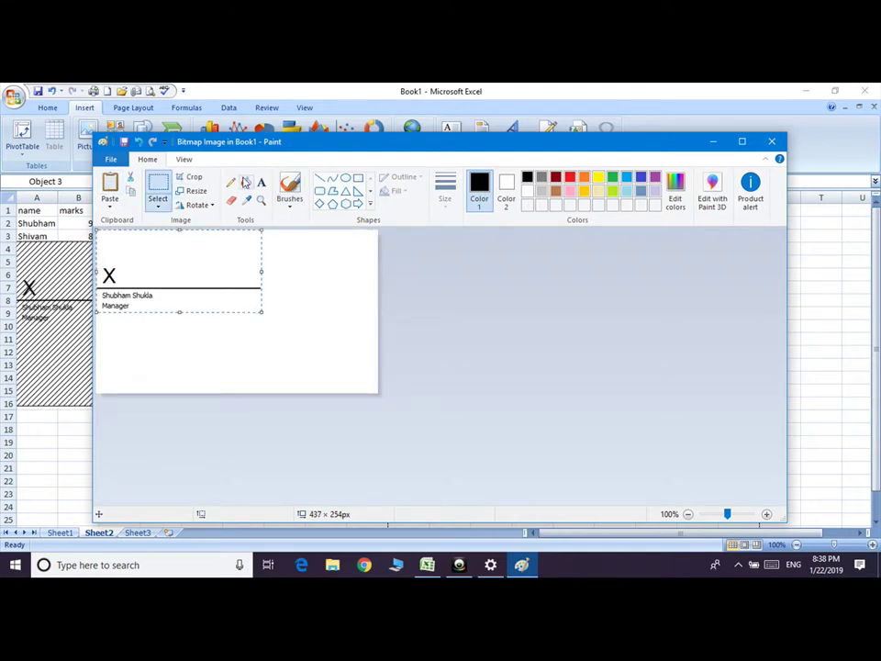
Erase the X mark from the signature picture and return to Excel.
click(231, 199)
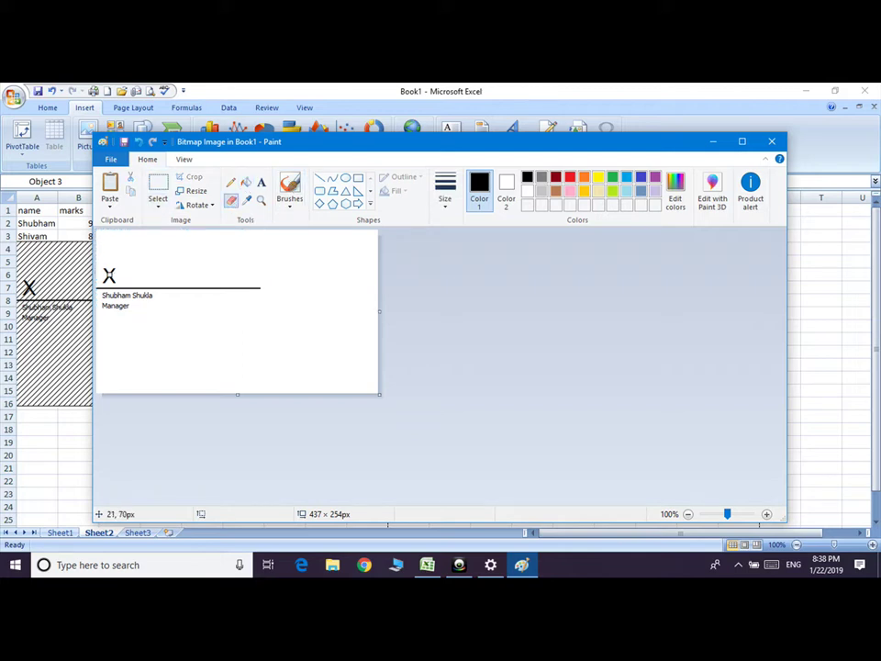
drag(107, 272, 114, 281)
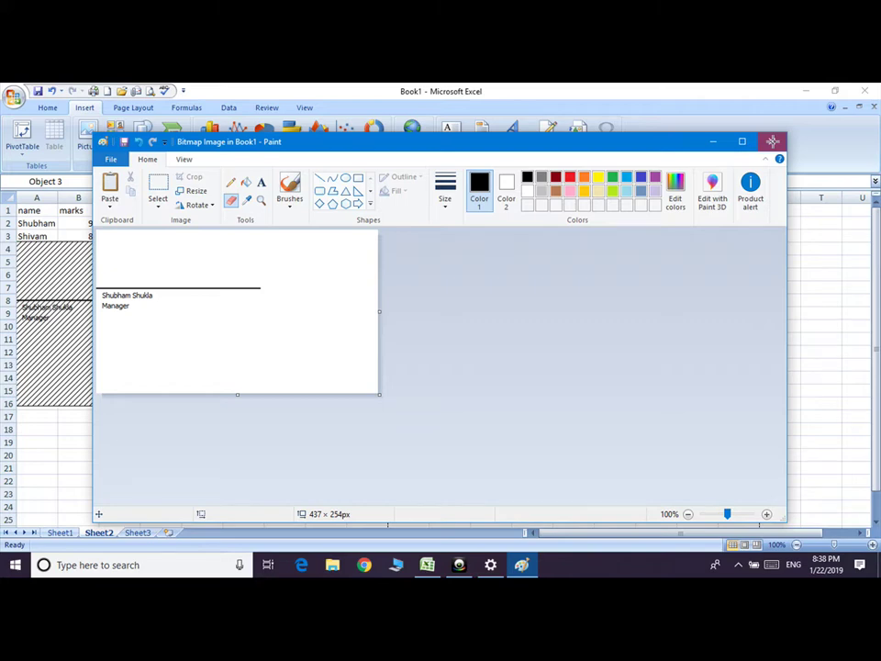
click(773, 142)
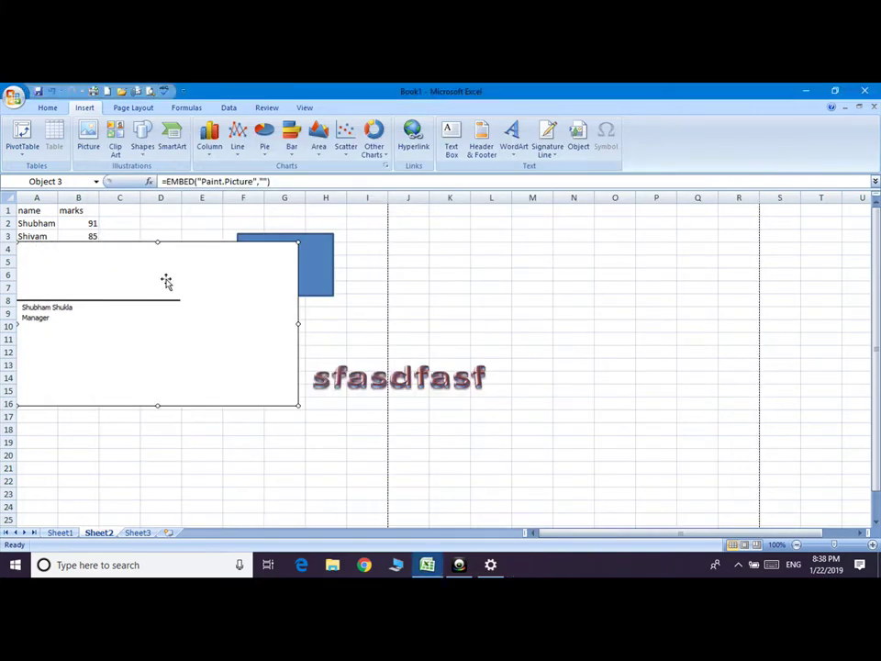
Move the embedded signature picture below the marks table and shrink it to about C12:H20.
drag(167, 281, 238, 365)
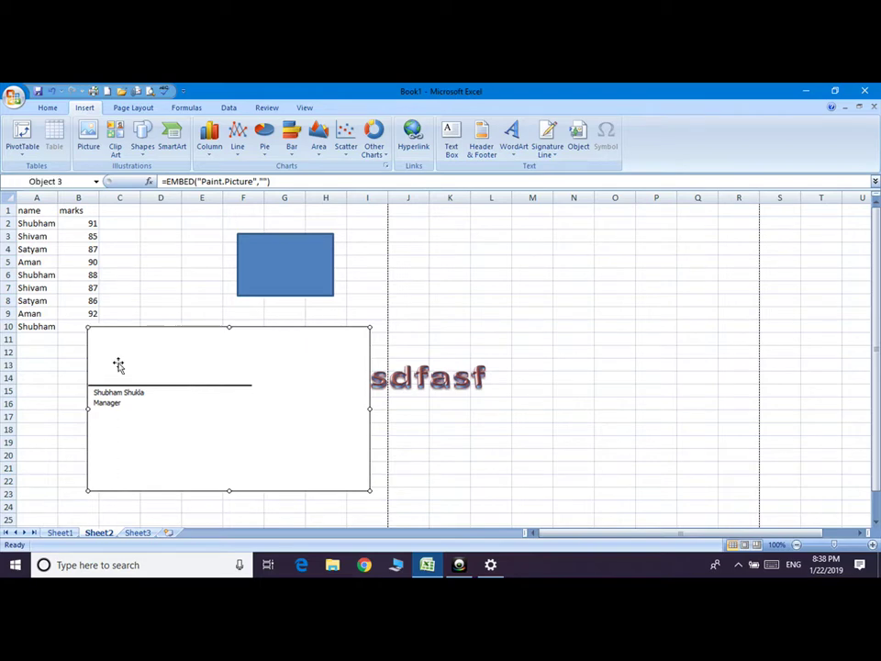
drag(89, 328, 117, 344)
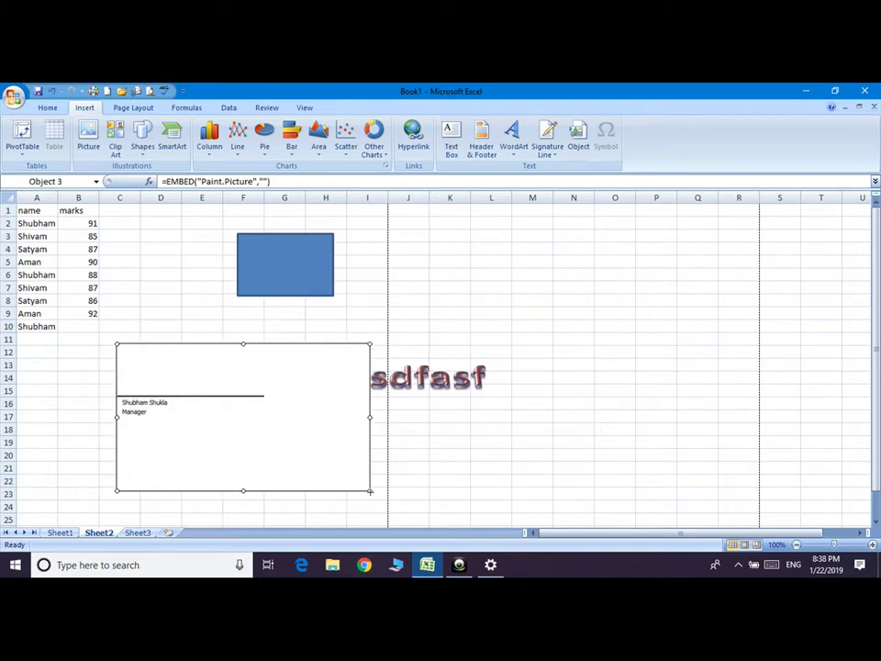
drag(370, 492, 323, 463)
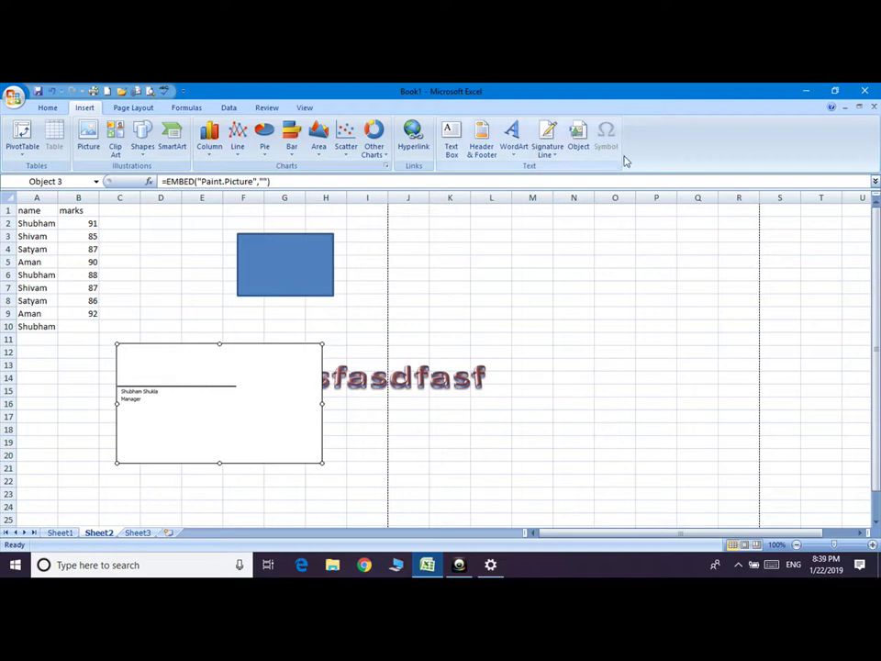
click(366, 326)
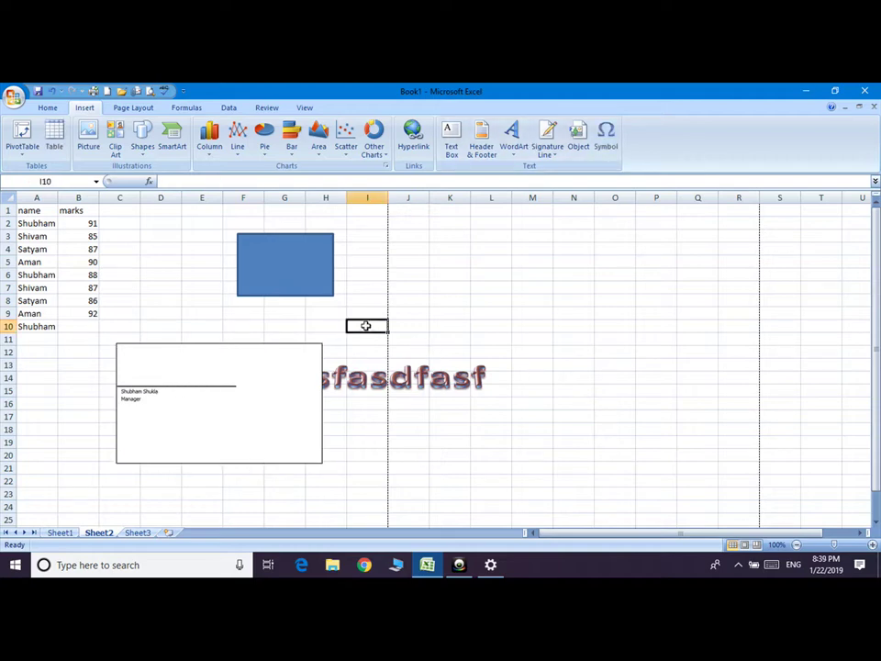
Insert the OHM SIGN (Ω, 2126) from Letterlike Symbols into cell I10.
click(606, 137)
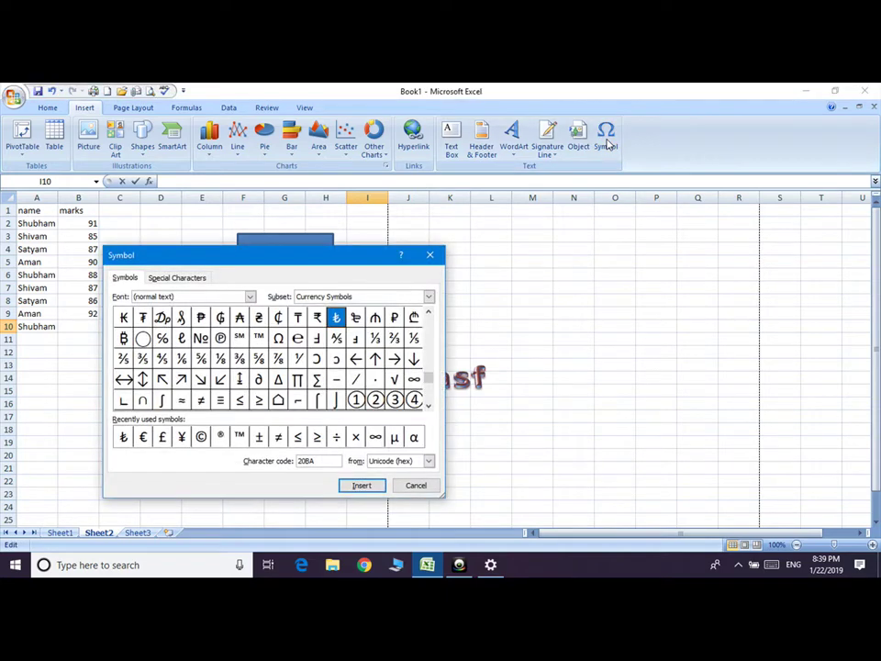
click(279, 339)
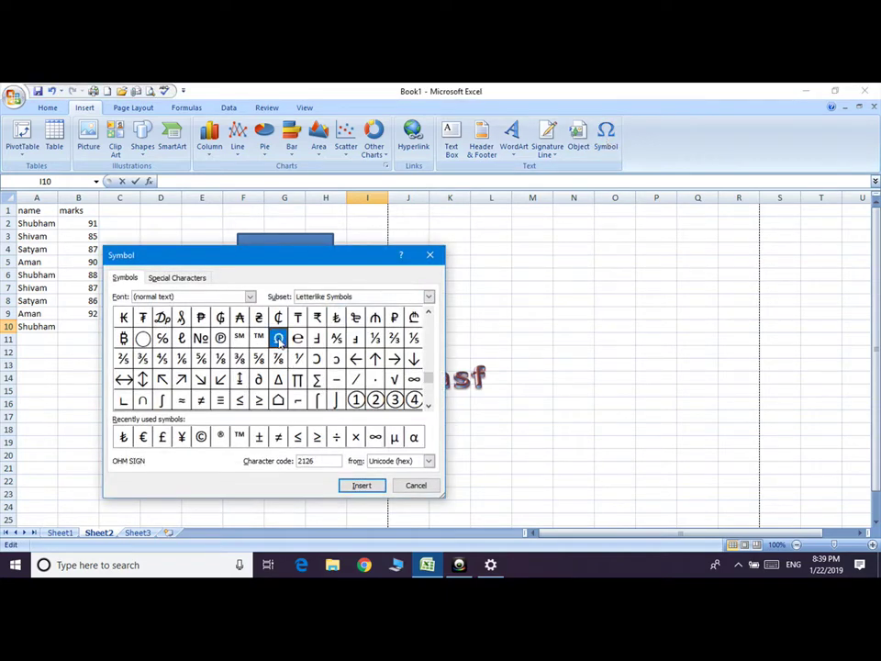
click(368, 492)
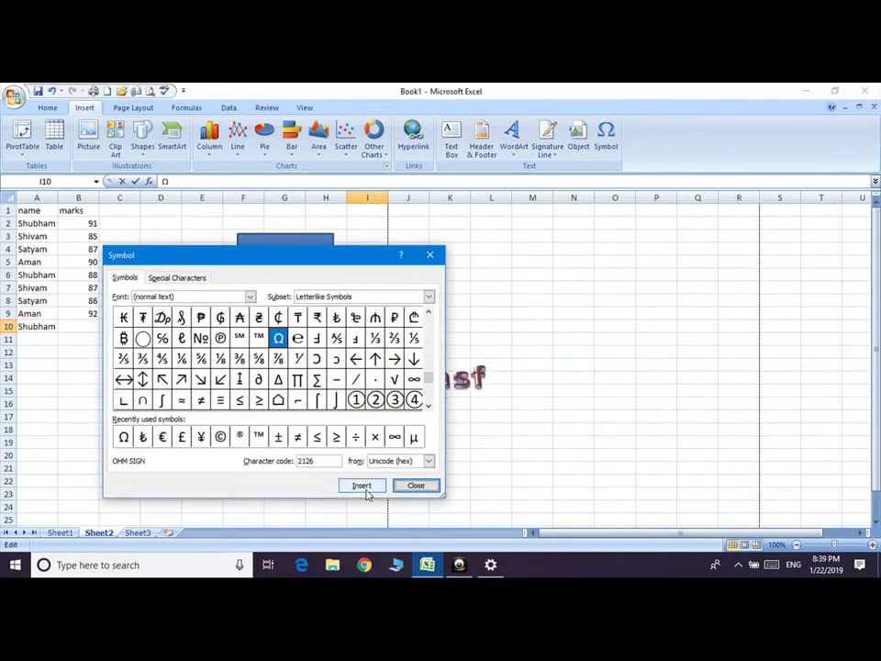
click(423, 484)
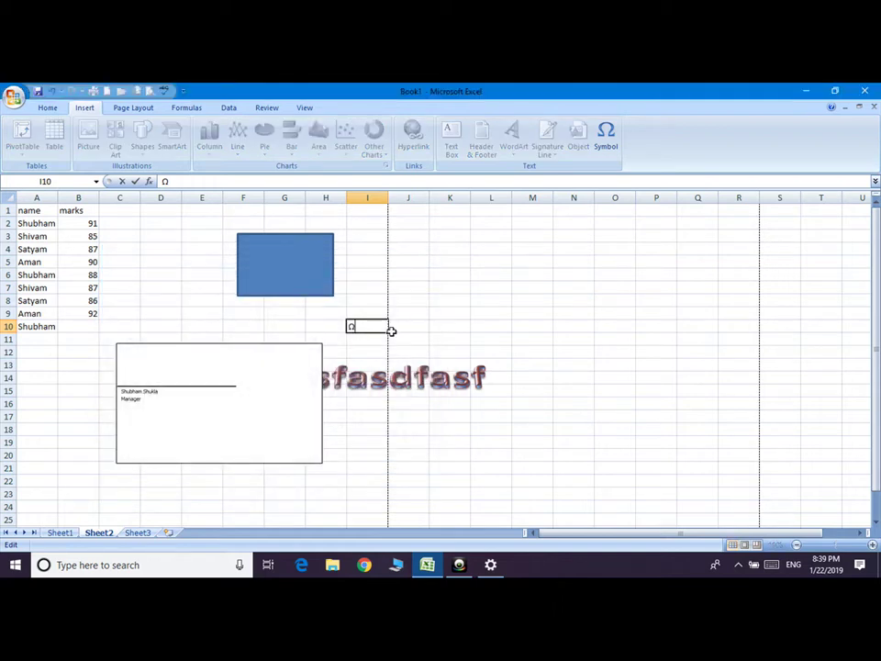